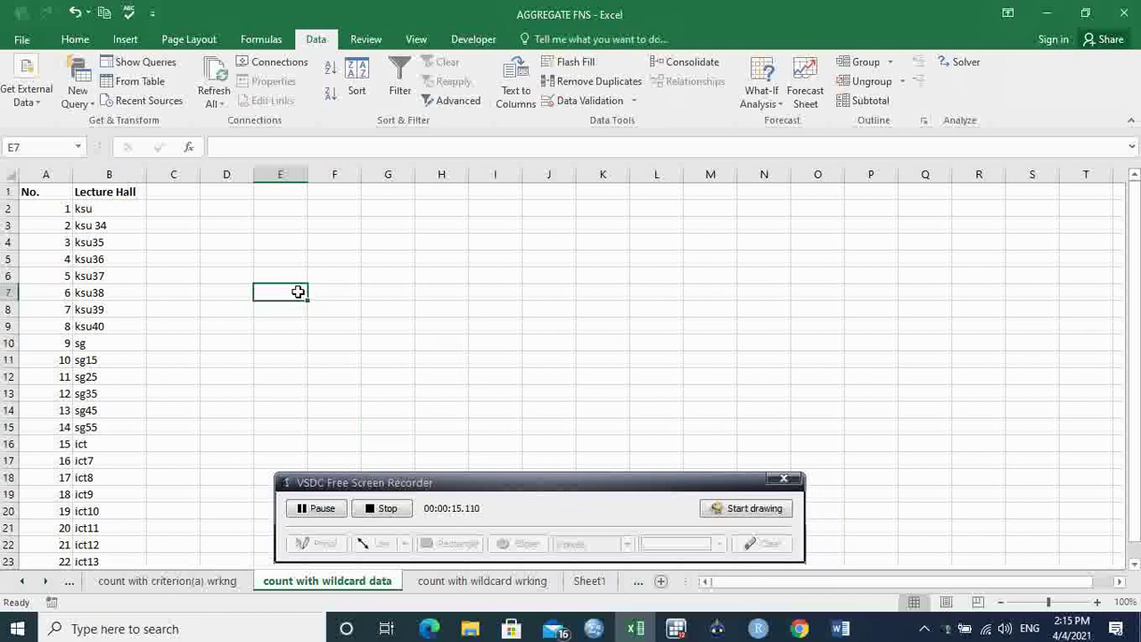
Step: Examine the GENDER and COMMENT columns beside the COUNTIF and COUNTIFS formulas on the "count with criterion(a) wrkng" sheet
{"action": "left_click", "coordinate": [131, 583]}
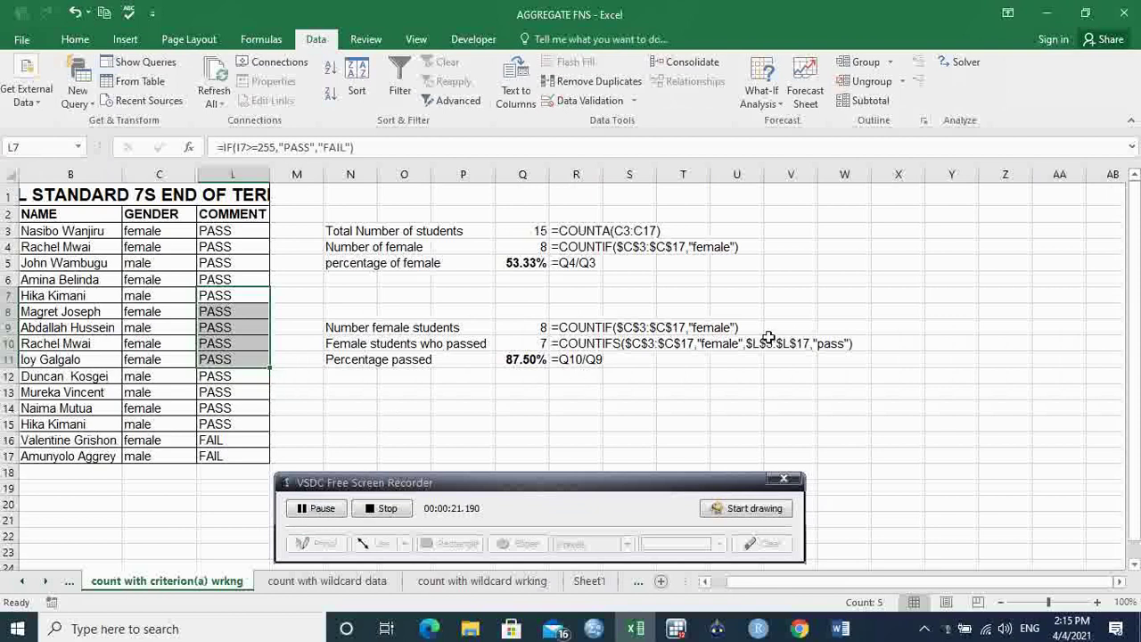
{"action": "left_click", "coordinate": [911, 295]}
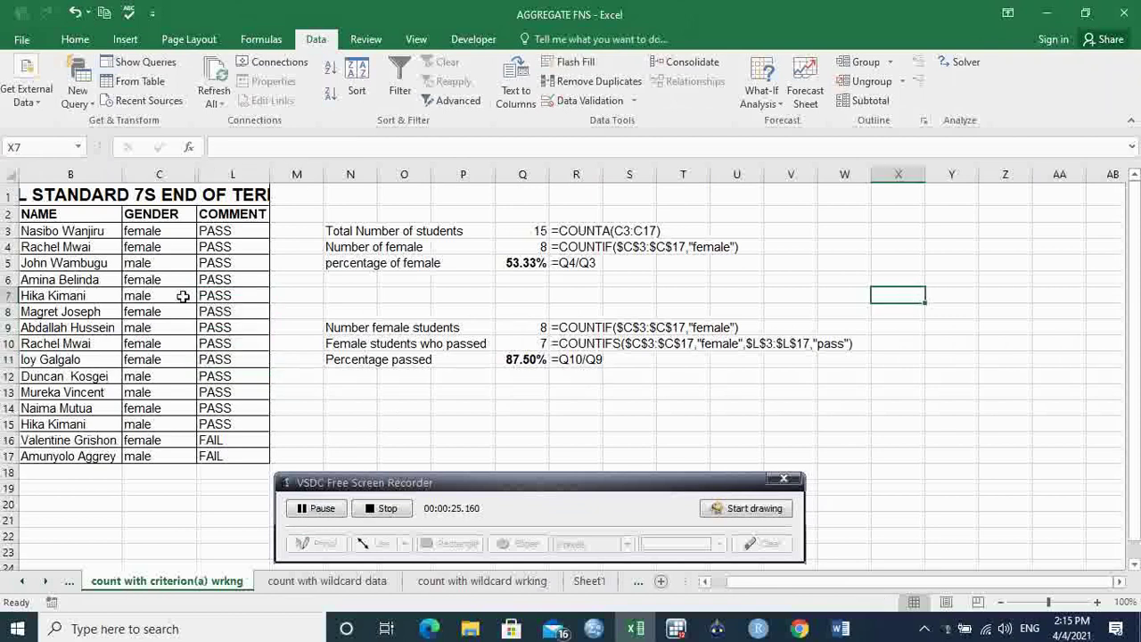
{"action": "left_click_drag", "start_coordinate": [163, 231], "coordinate": [164, 260]}
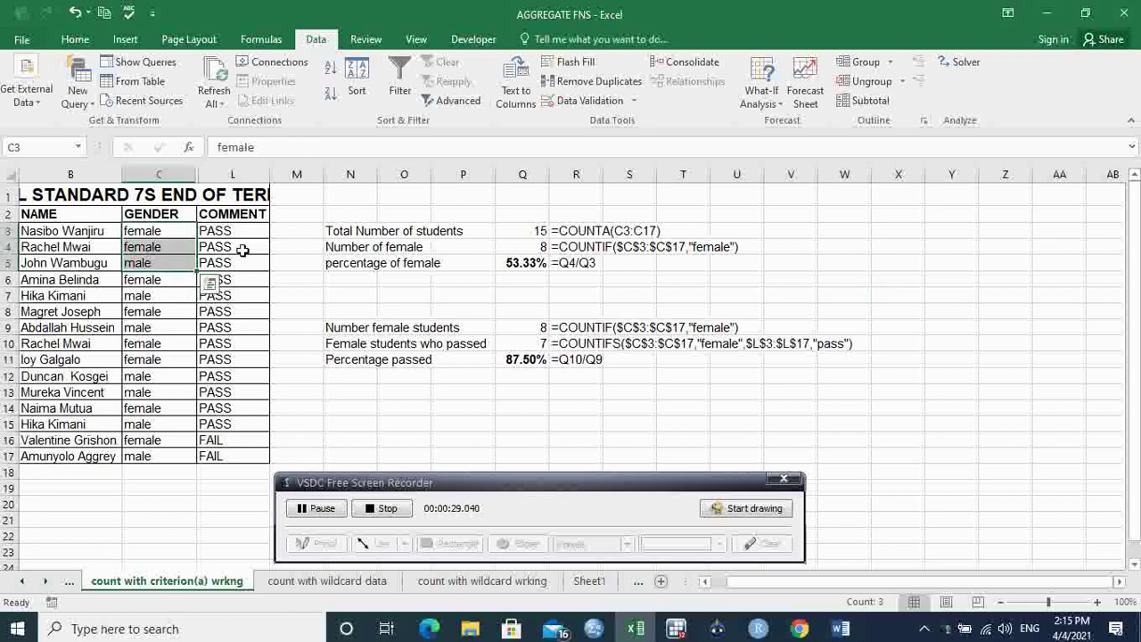
{"action": "left_click", "coordinate": [156, 311]}
{"action": "left_click", "coordinate": [210, 288]}
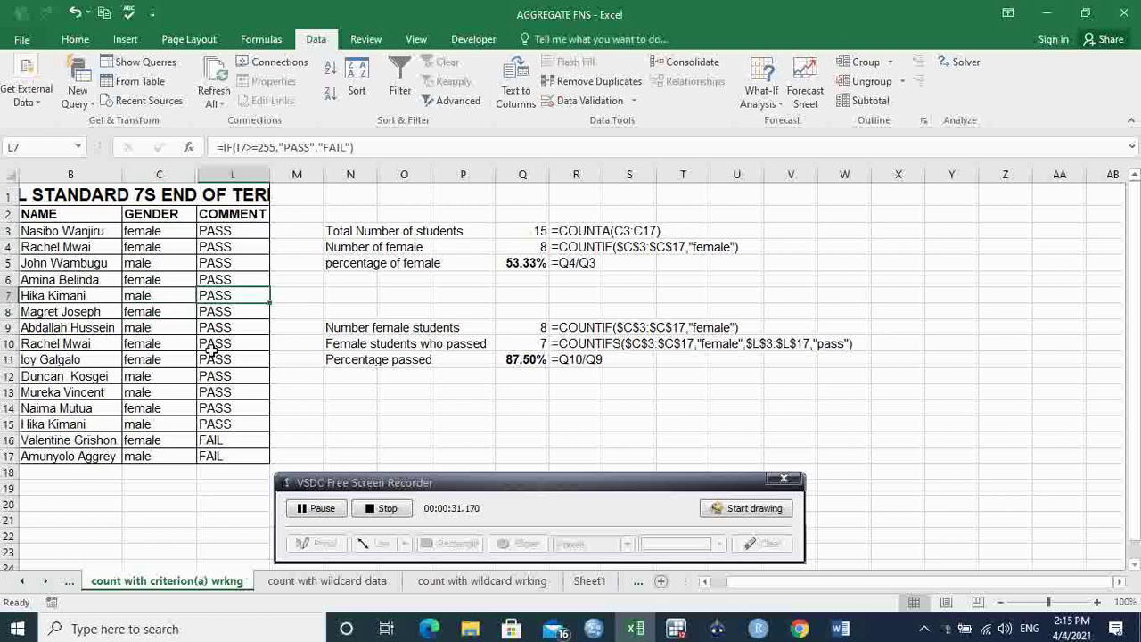
{"action": "left_click_drag", "start_coordinate": [228, 249], "coordinate": [241, 328]}
{"action": "left_click_drag", "start_coordinate": [167, 266], "coordinate": [169, 290]}
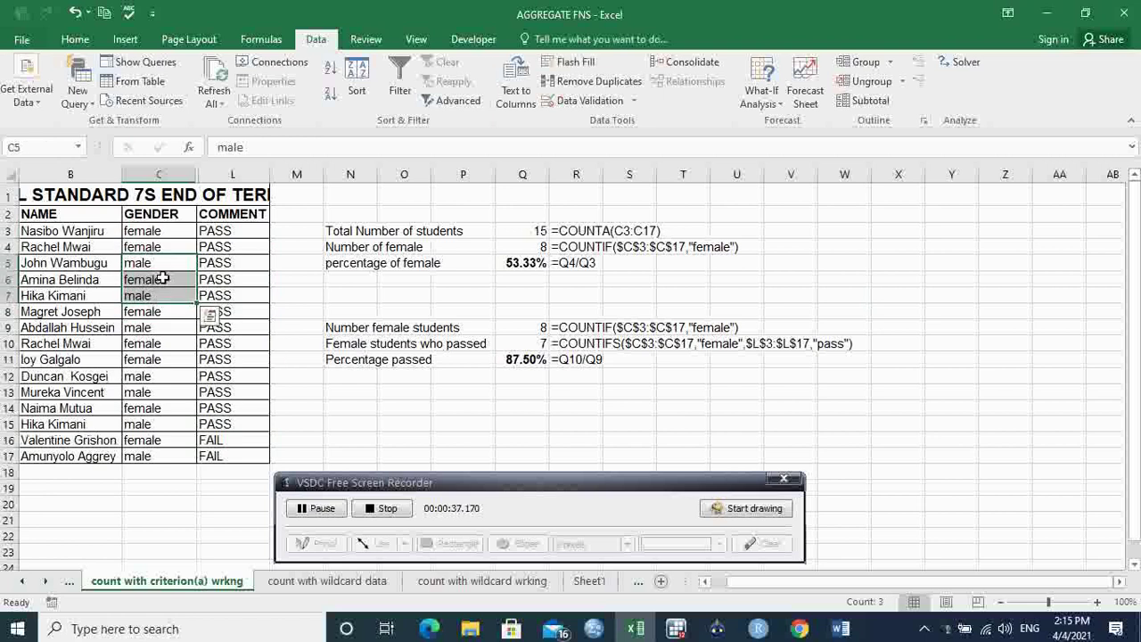
{"action": "left_click", "coordinate": [145, 249]}
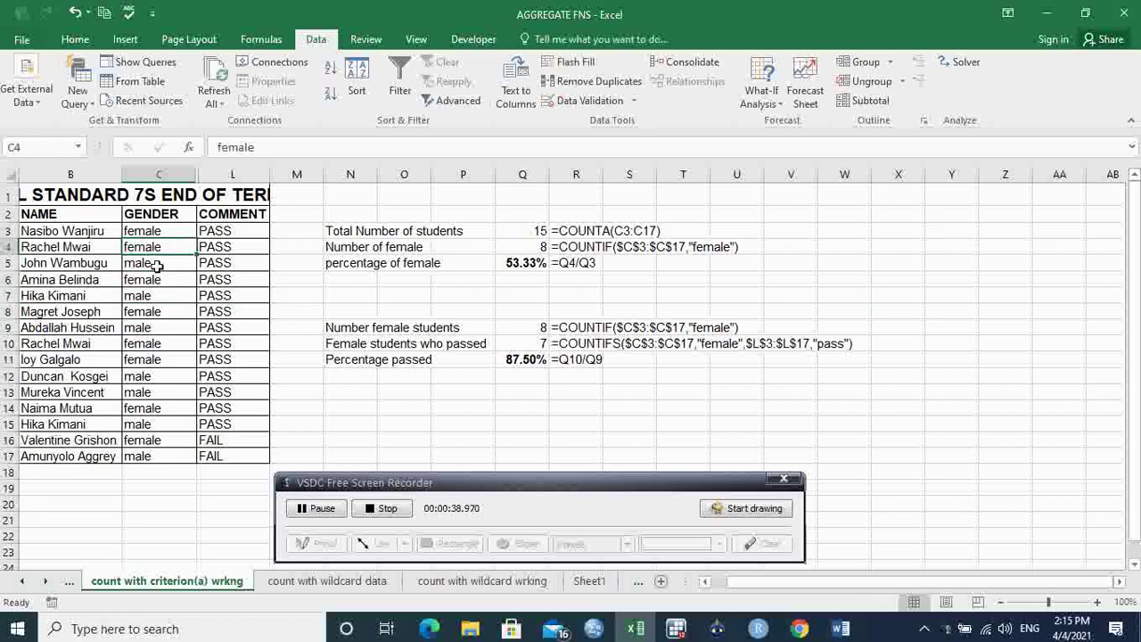
{"action": "left_click", "coordinate": [141, 295]}
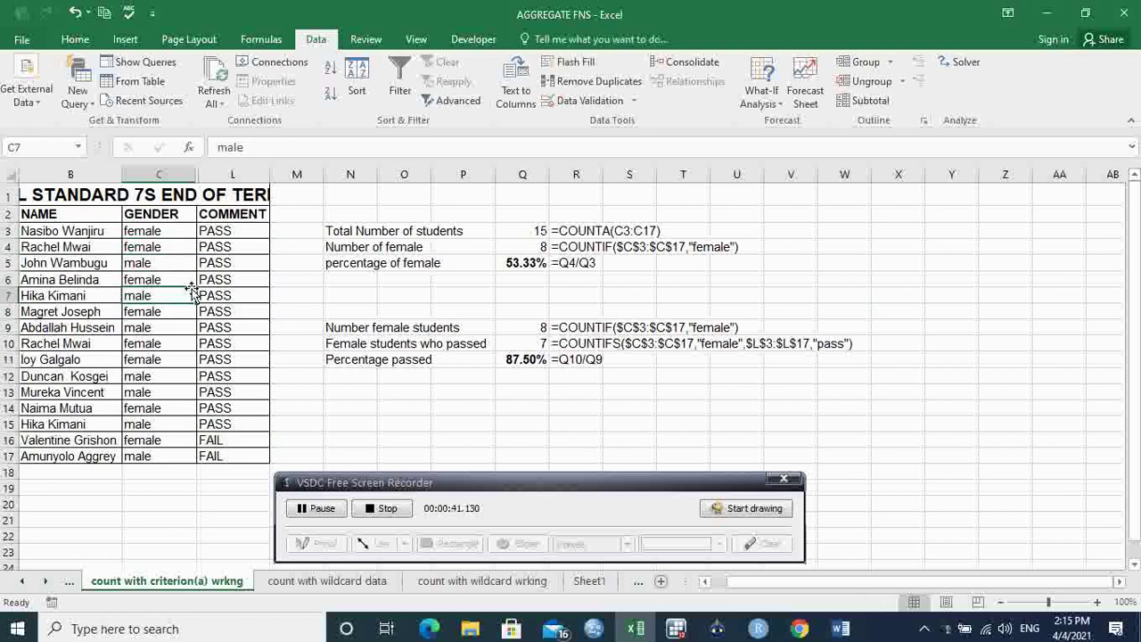
{"action": "left_click", "coordinate": [222, 282]}
{"action": "left_click", "coordinate": [228, 307]}
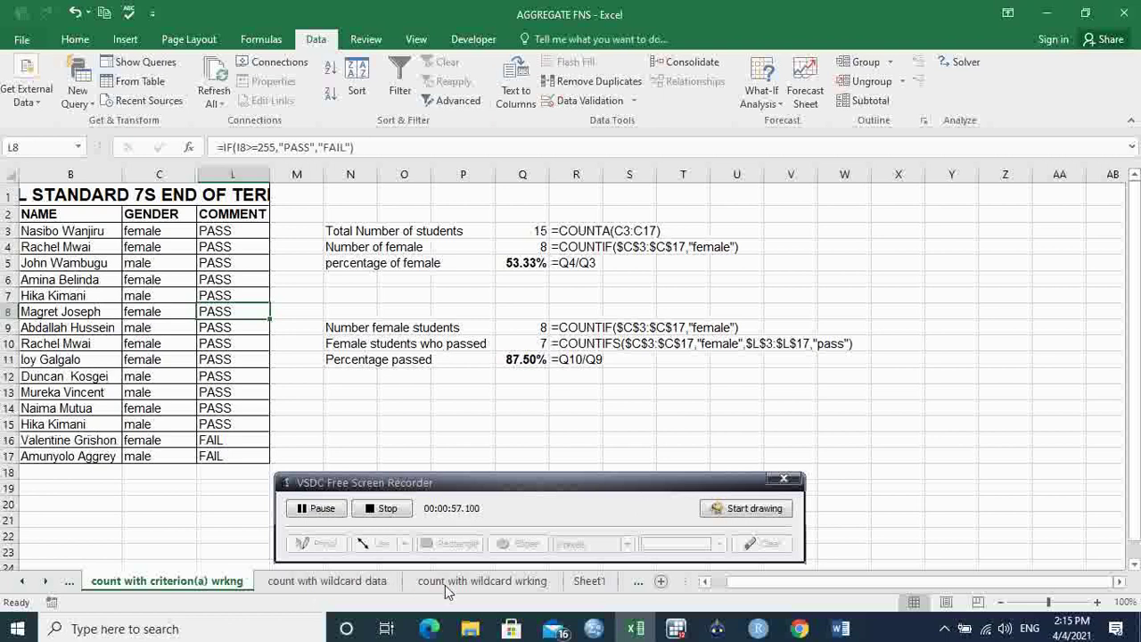
Step: Examine the ksu, sg and ict entries in the Lecture Hall list on the "count with wildcard data" sheet
{"action": "left_click", "coordinate": [374, 591]}
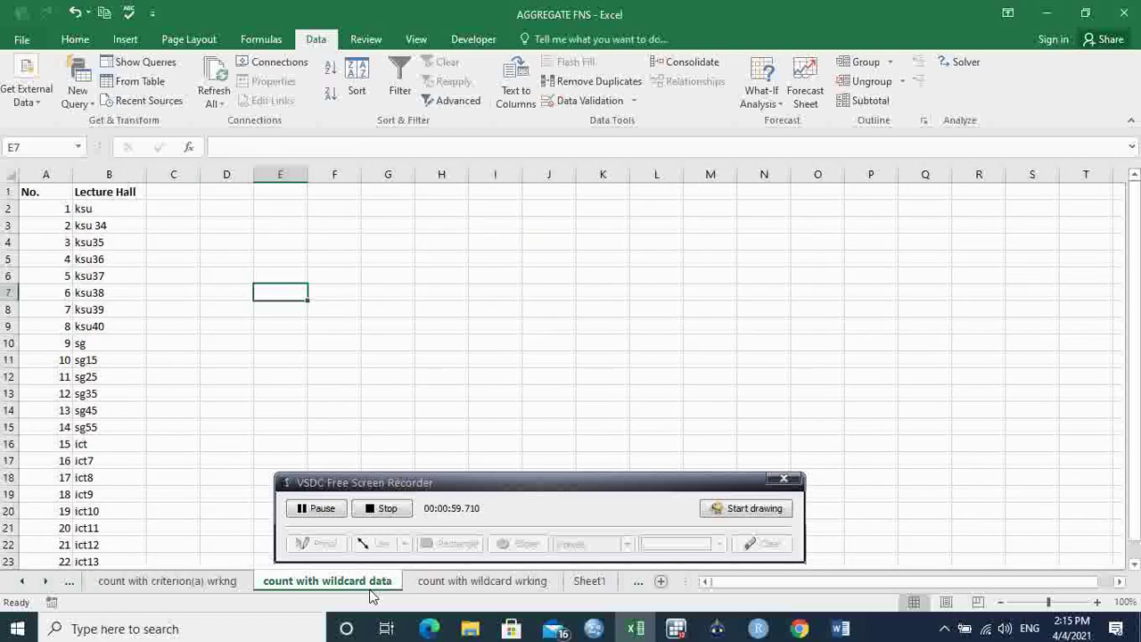
{"action": "left_click", "coordinate": [429, 240]}
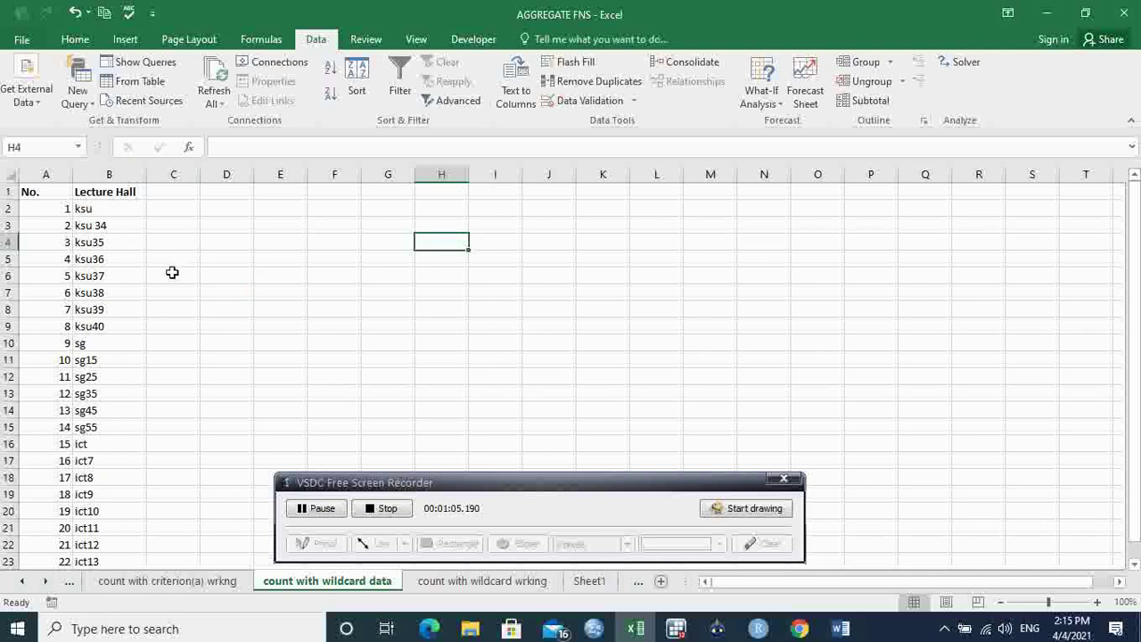
{"action": "left_click", "coordinate": [113, 206]}
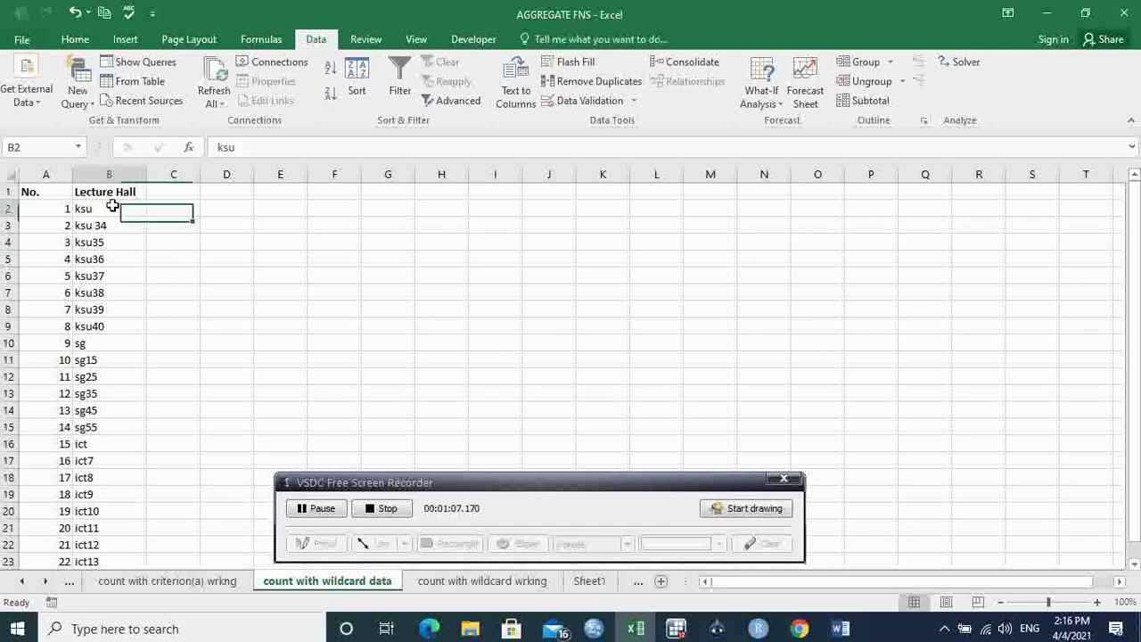
{"action": "left_click", "coordinate": [127, 347]}
{"action": "left_click", "coordinate": [115, 445]}
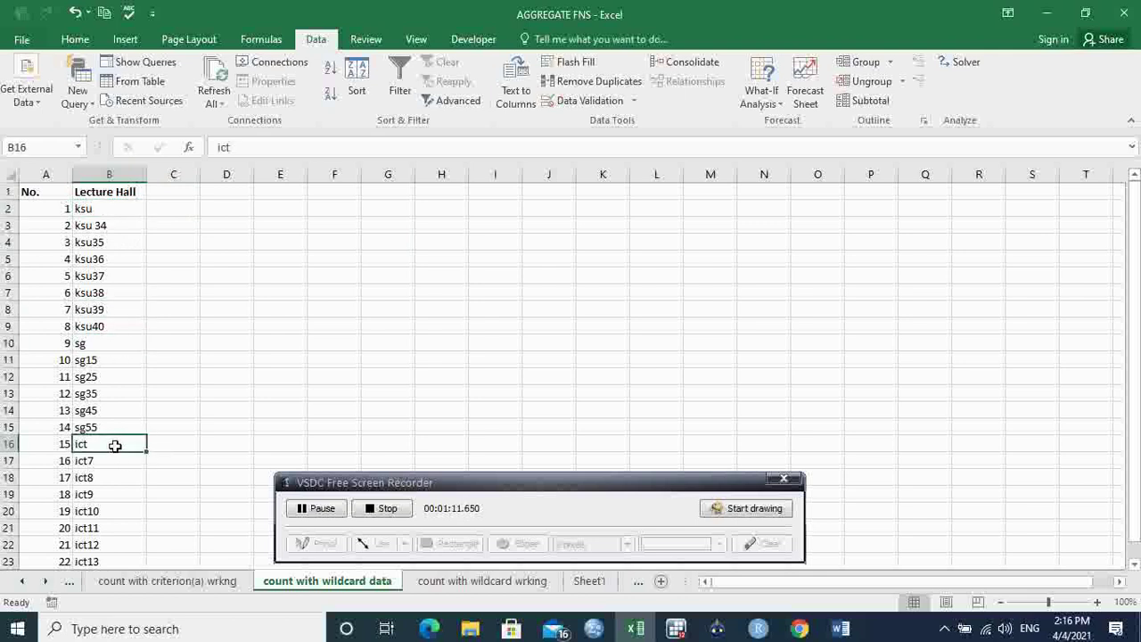
{"action": "left_click_drag", "start_coordinate": [106, 214], "coordinate": [107, 237]}
{"action": "left_click", "coordinate": [122, 231]}
{"action": "left_click", "coordinate": [119, 259]}
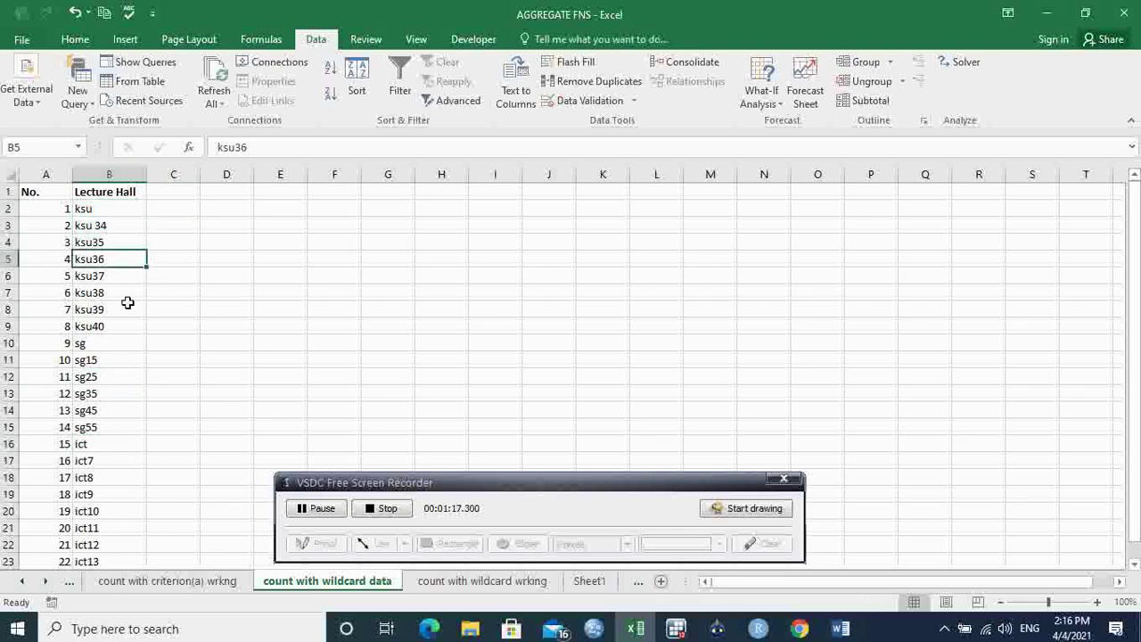
{"action": "left_click", "coordinate": [116, 360]}
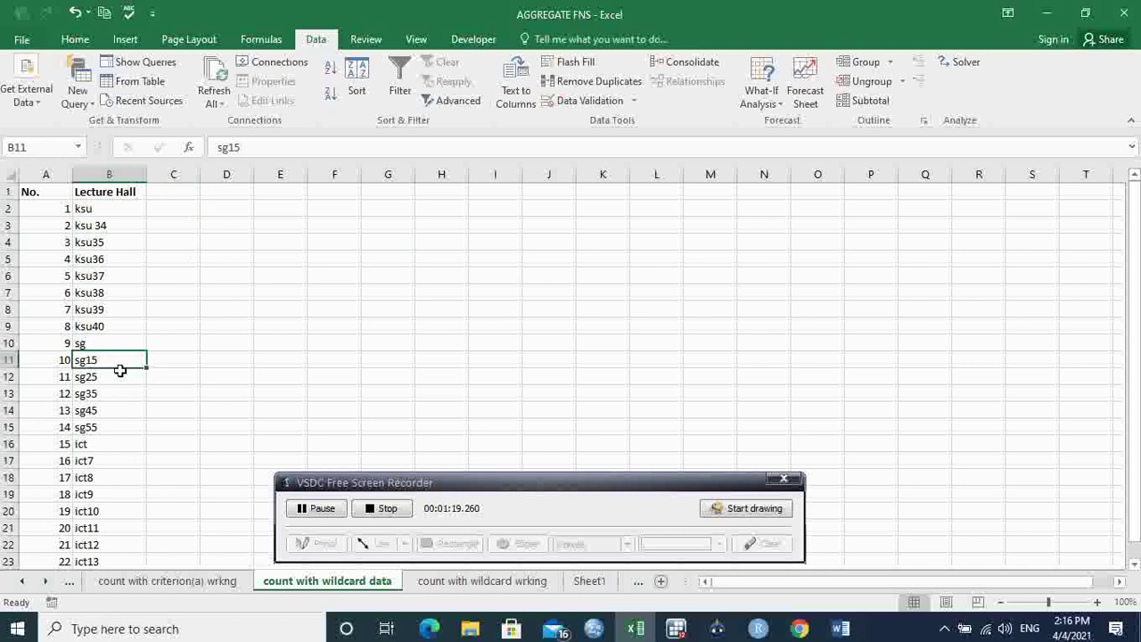
{"action": "left_click", "coordinate": [132, 447]}
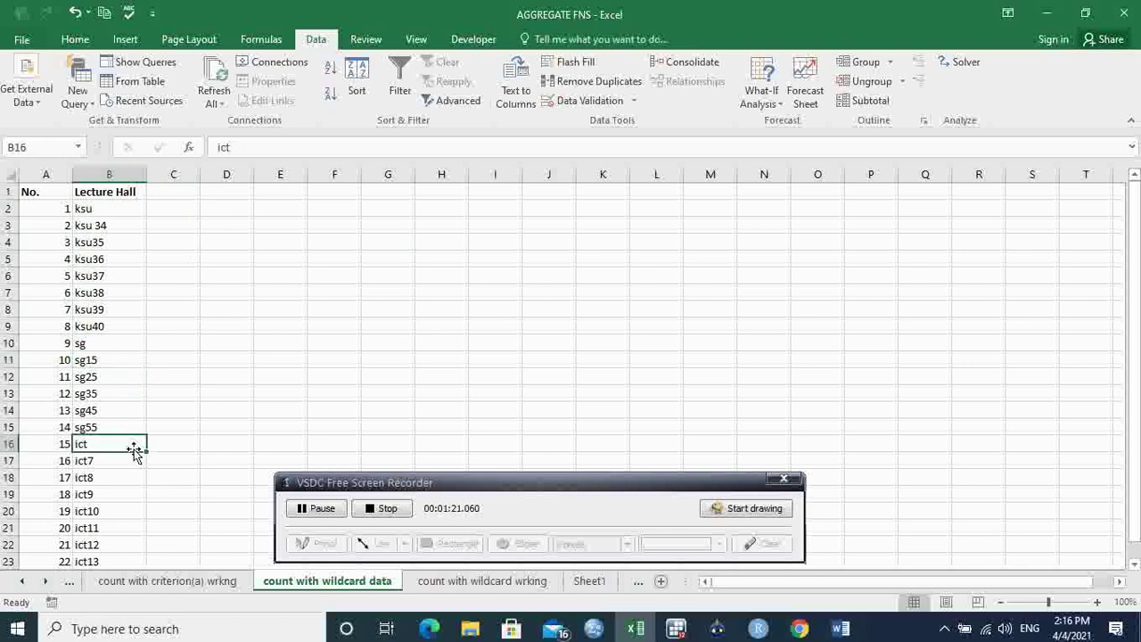
{"action": "left_click", "coordinate": [123, 513]}
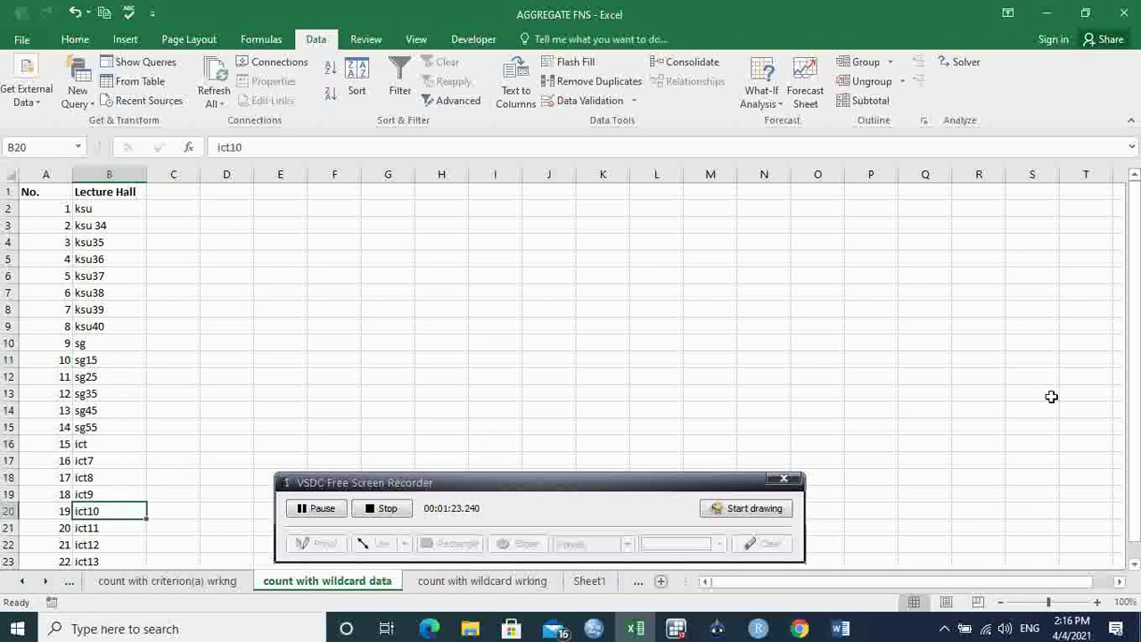
{"action": "mouse_move", "coordinate": [1138, 380]}
{"action": "left_mouse_down"}
{"action": "mouse_move", "coordinate": [1137, 432]}
{"action": "mouse_move", "coordinate": [1138, 381]}
{"action": "left_mouse_up"}
Step: Copy the No. and Lecture Hall columns from the "count with wildcard wrking" sheet to Sheet1, starting at cell A1
{"action": "left_click", "coordinate": [475, 582]}
{"action": "left_click_drag", "start_coordinate": [1136, 313], "coordinate": [1134, 237]}
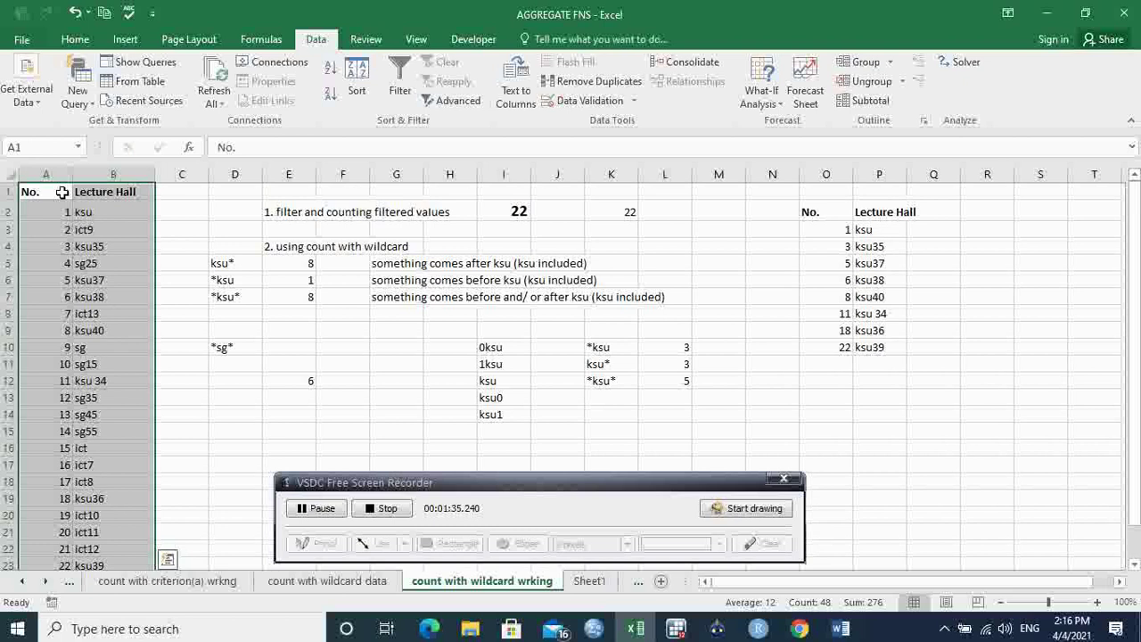
{"action": "key", "text": "ctrl+c"}
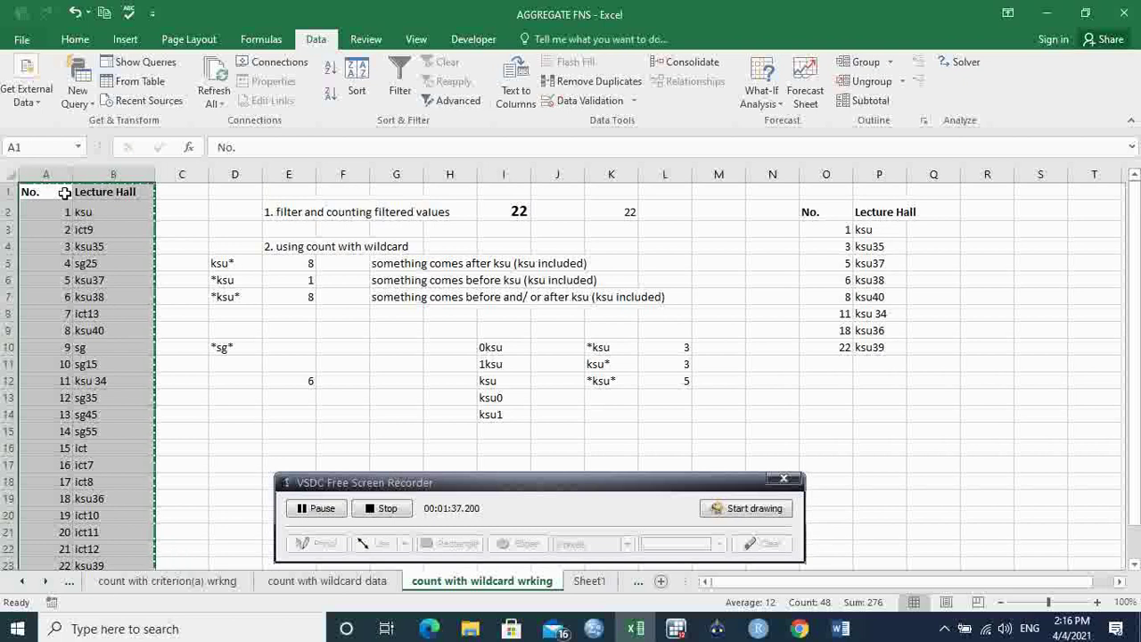
{"action": "left_click", "coordinate": [589, 580]}
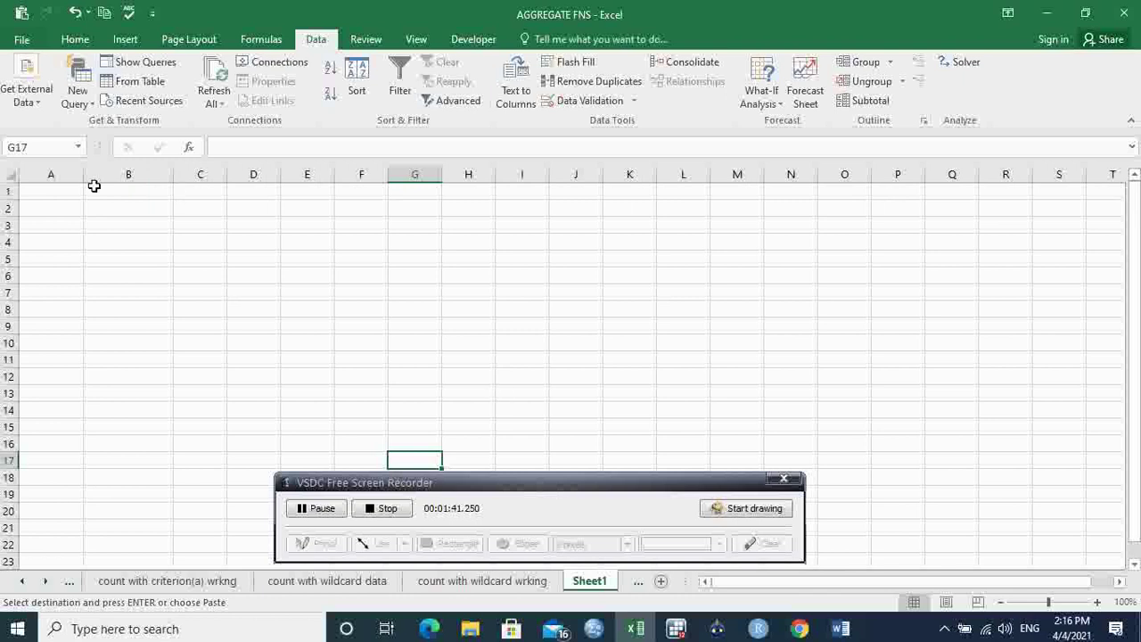
{"action": "left_click", "coordinate": [66, 191]}
{"action": "key", "text": "ctrl+v"}
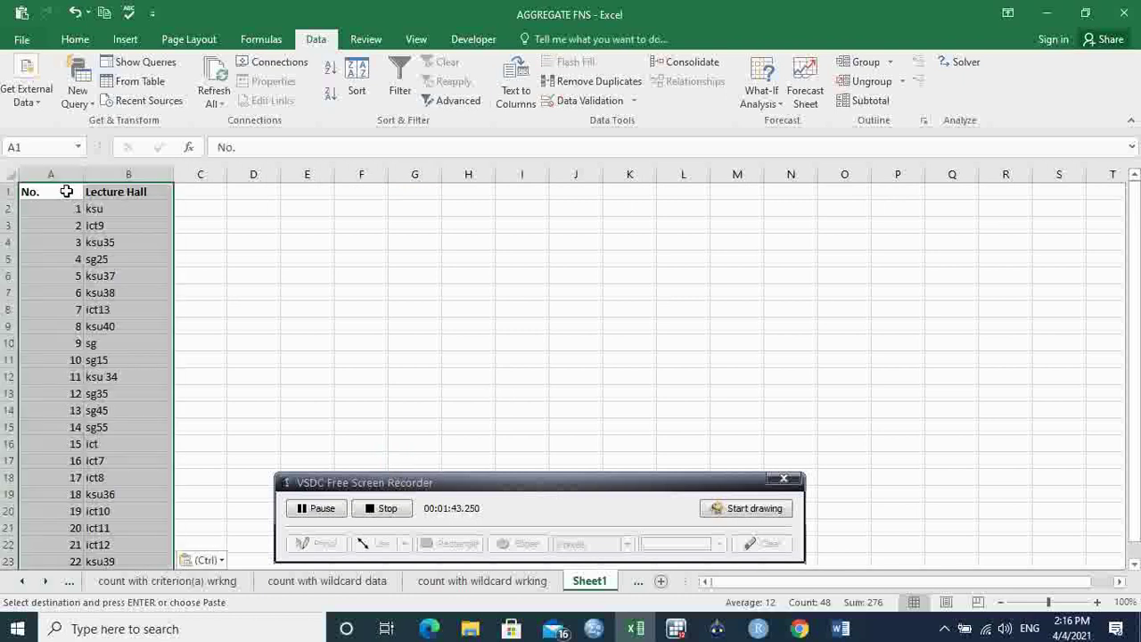
{"action": "left_click", "coordinate": [272, 242]}
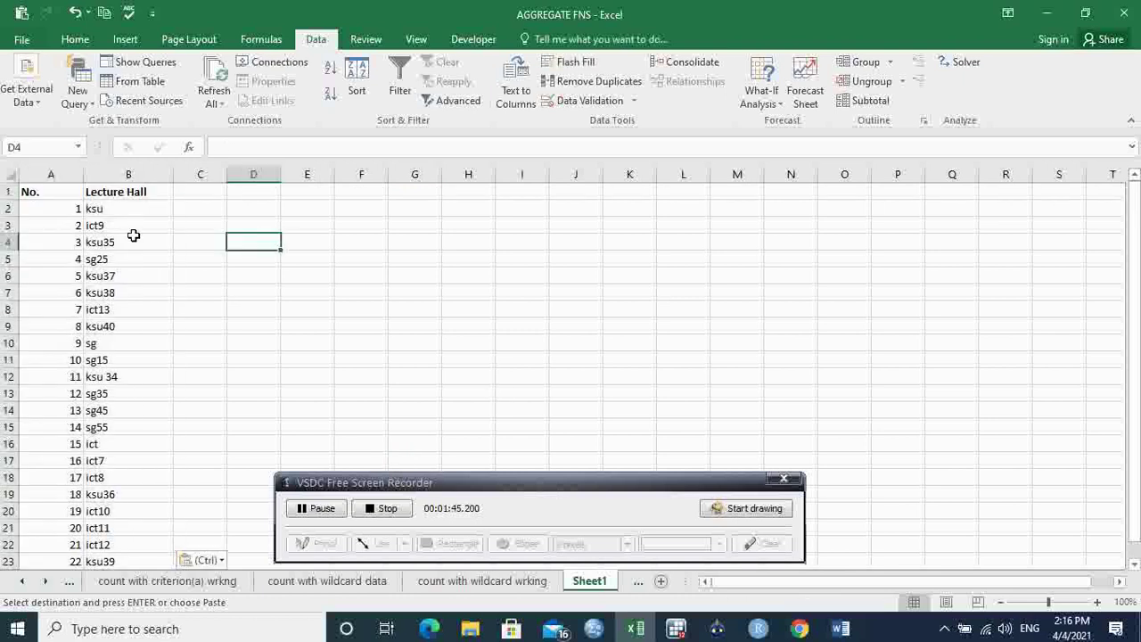
{"action": "left_click", "coordinate": [116, 215]}
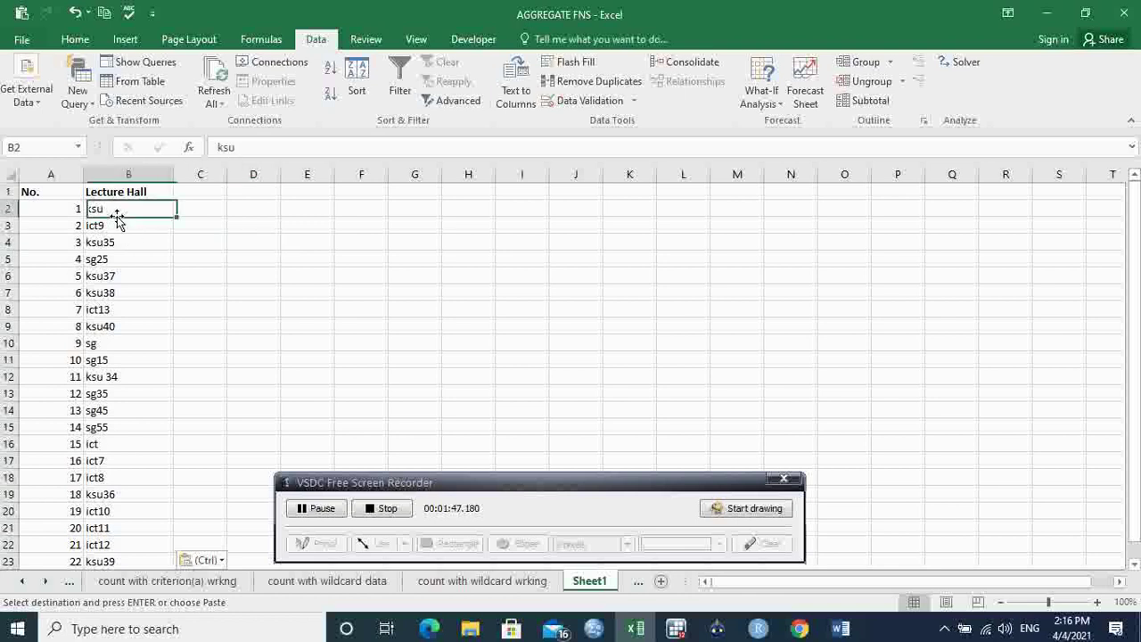
{"action": "left_click", "coordinate": [127, 242]}
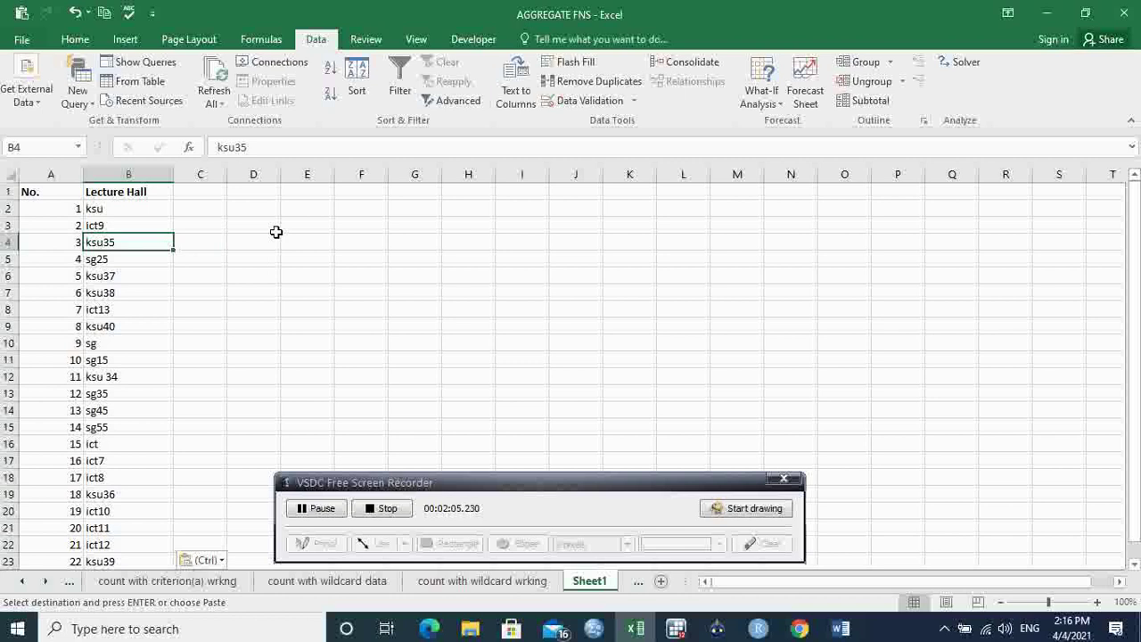
{"action": "left_click", "coordinate": [420, 325]}
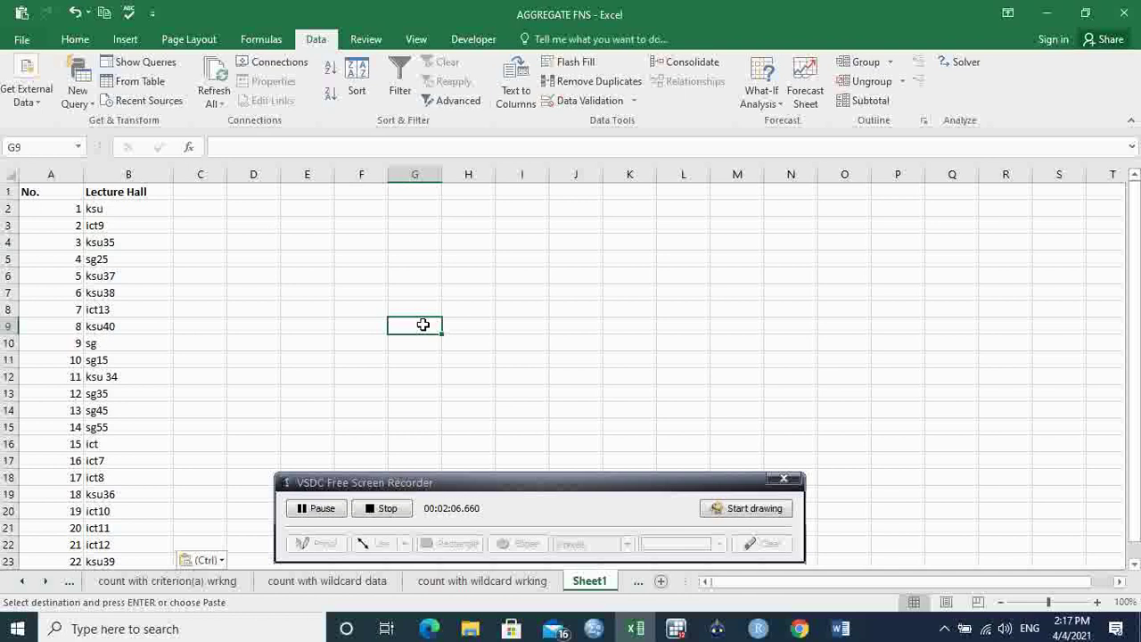
{"action": "left_click", "coordinate": [527, 271]}
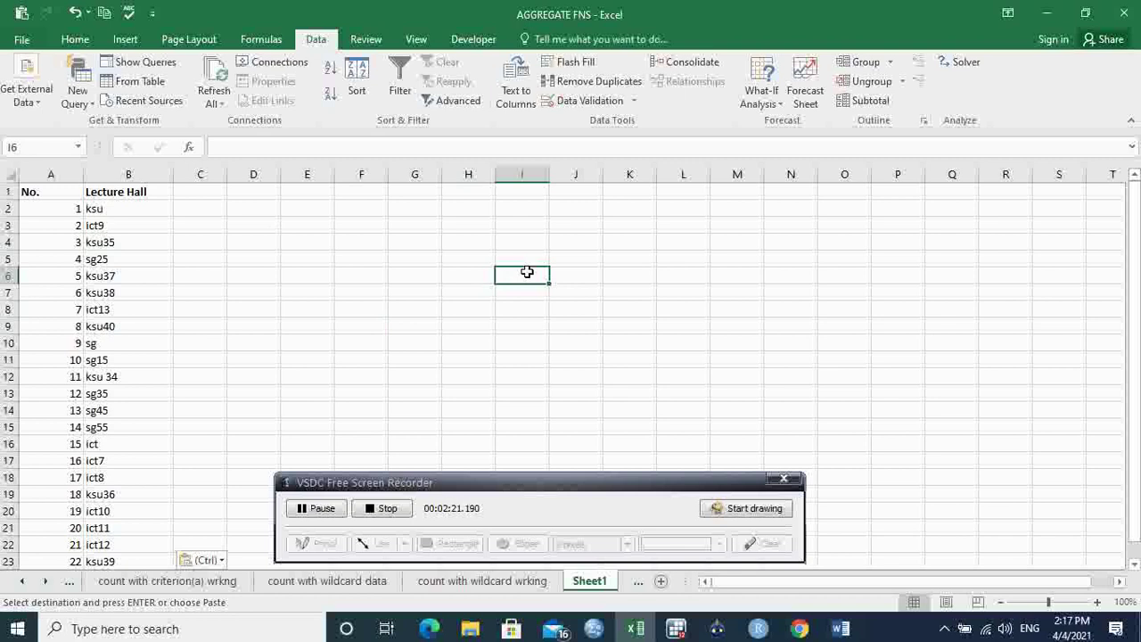
Step: Turn on filtering for the No. and Lecture Hall list on Sheet1
{"action": "left_click", "coordinate": [130, 265]}
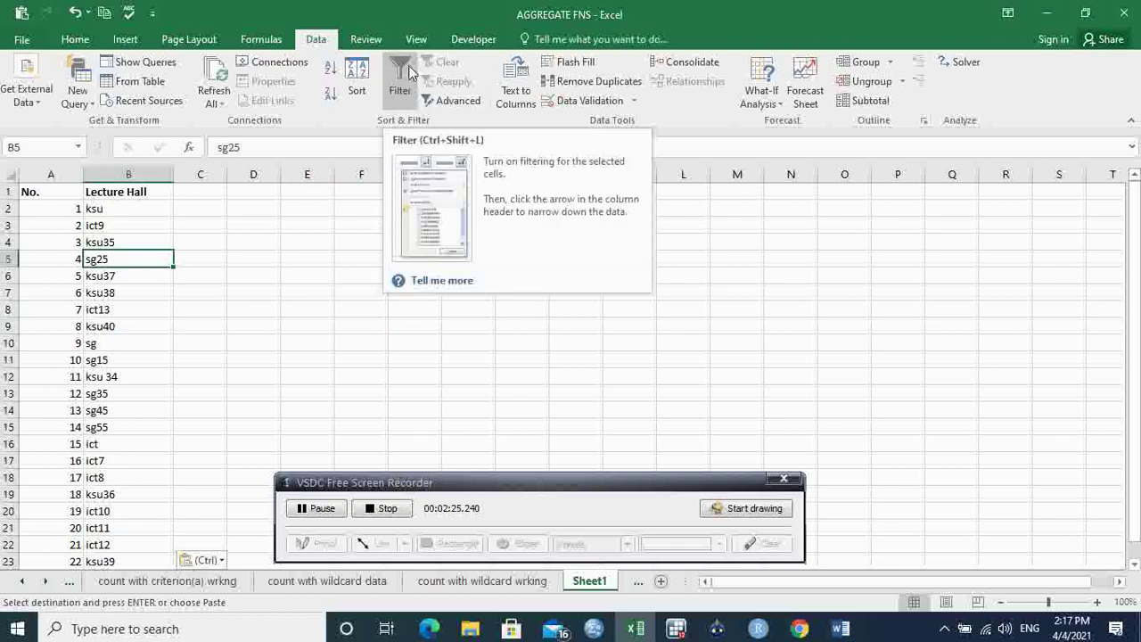
{"action": "left_click", "coordinate": [75, 40]}
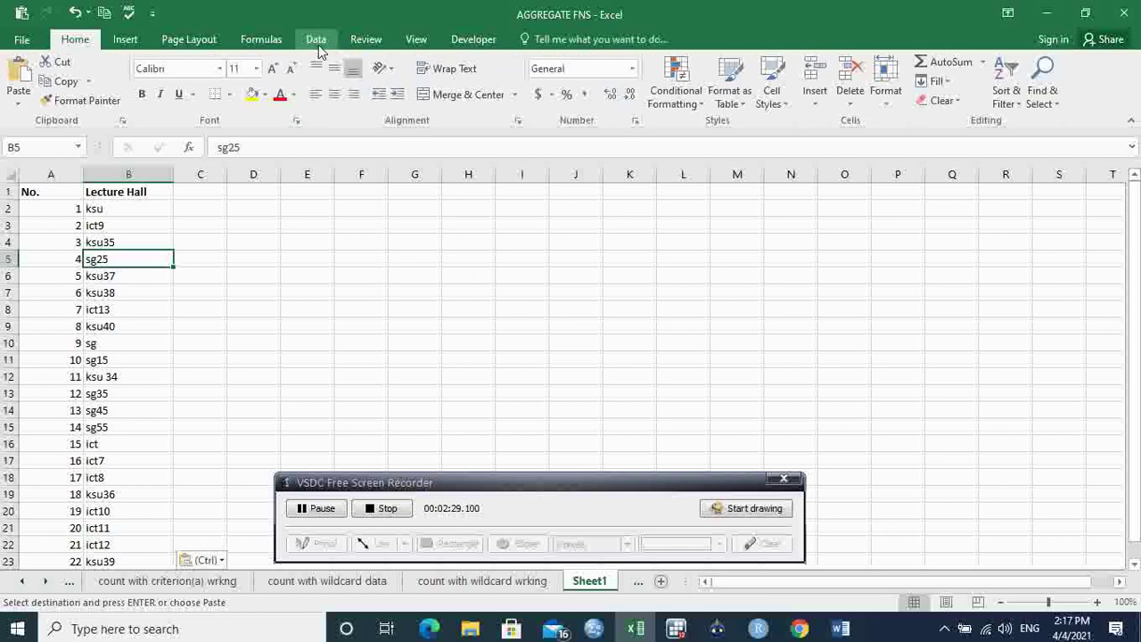
{"action": "left_click", "coordinate": [316, 39]}
{"action": "left_click", "coordinate": [400, 92]}
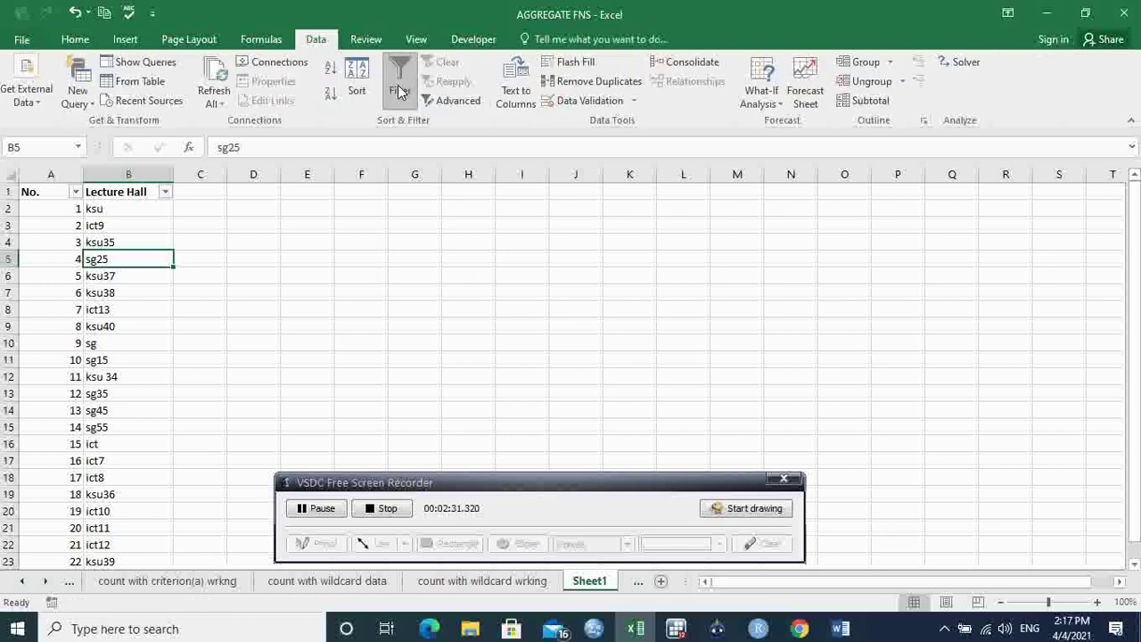
Step: Apply a text filter to the Lecture Hall column showing only rows that contain "ksu"
{"action": "left_click", "coordinate": [165, 191]}
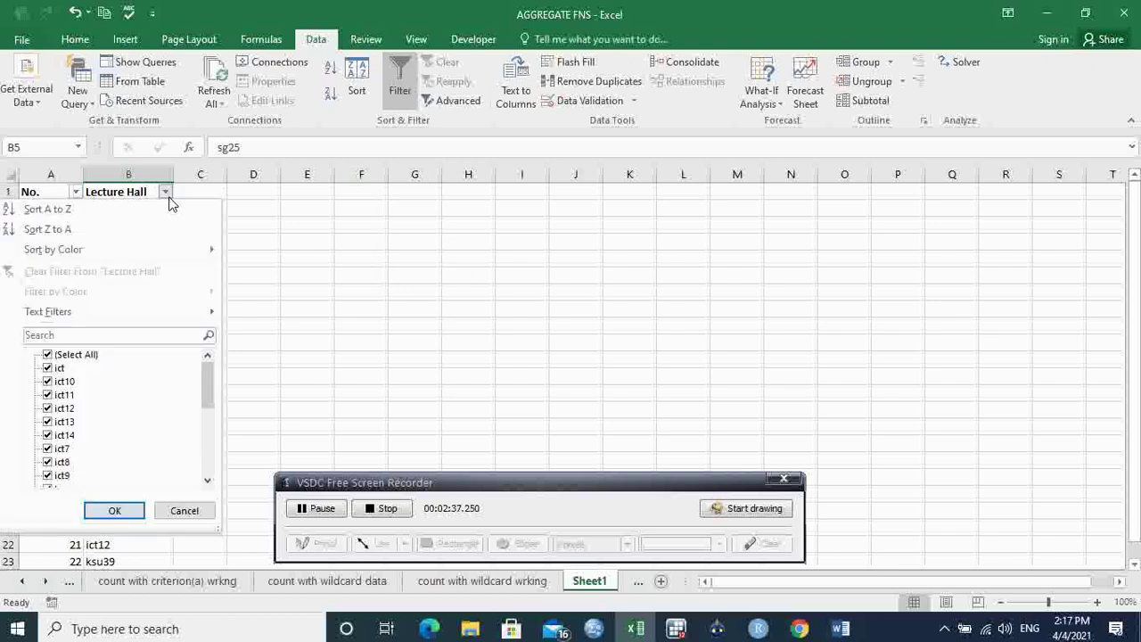
{"action": "mouse_move", "coordinate": [113, 323]}
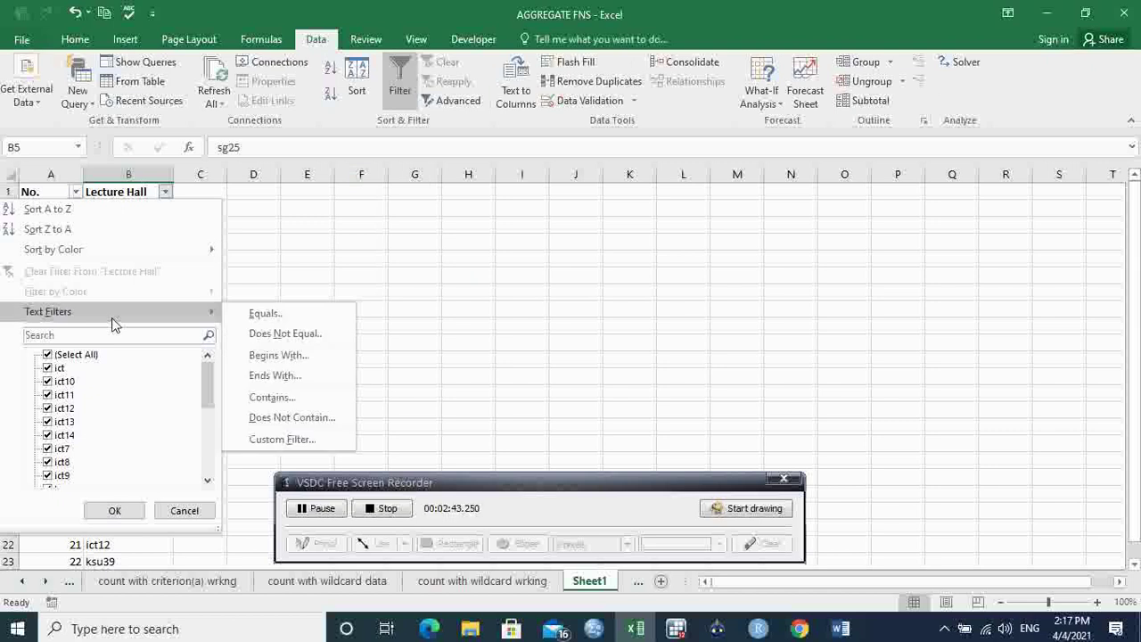
{"action": "left_click", "coordinate": [288, 399]}
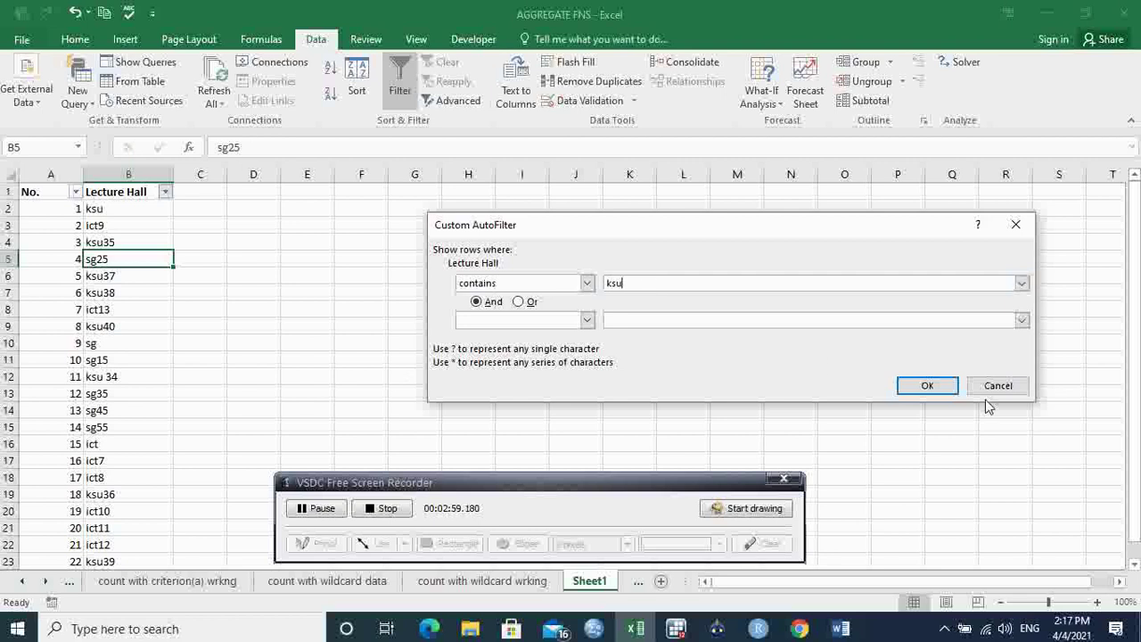
{"action": "left_click", "coordinate": [934, 386]}
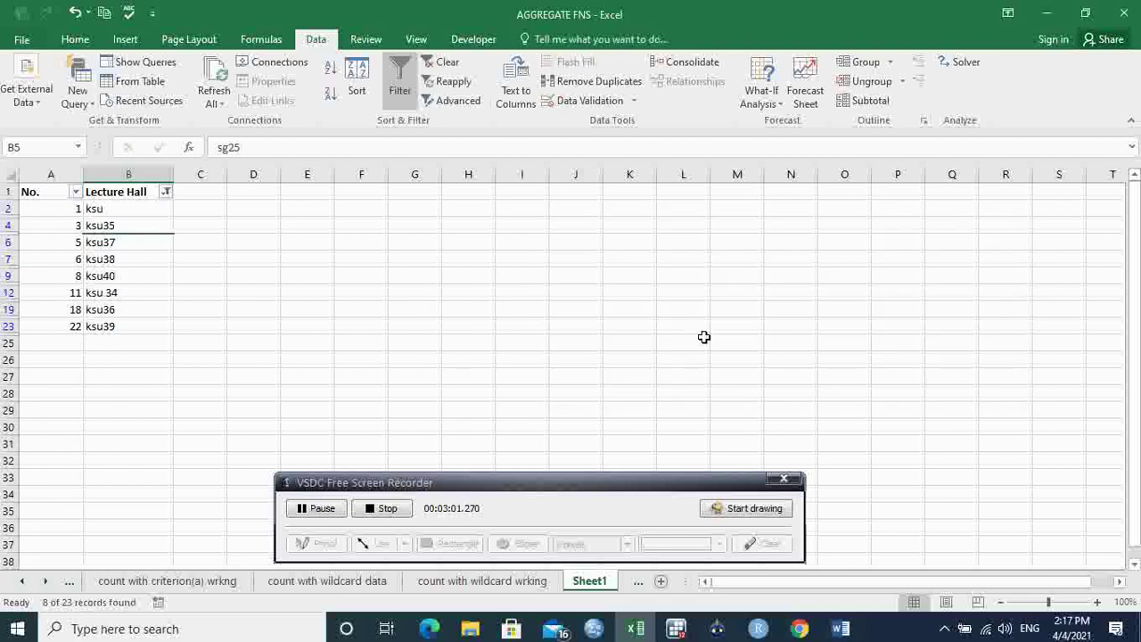
{"action": "left_click", "coordinate": [415, 308]}
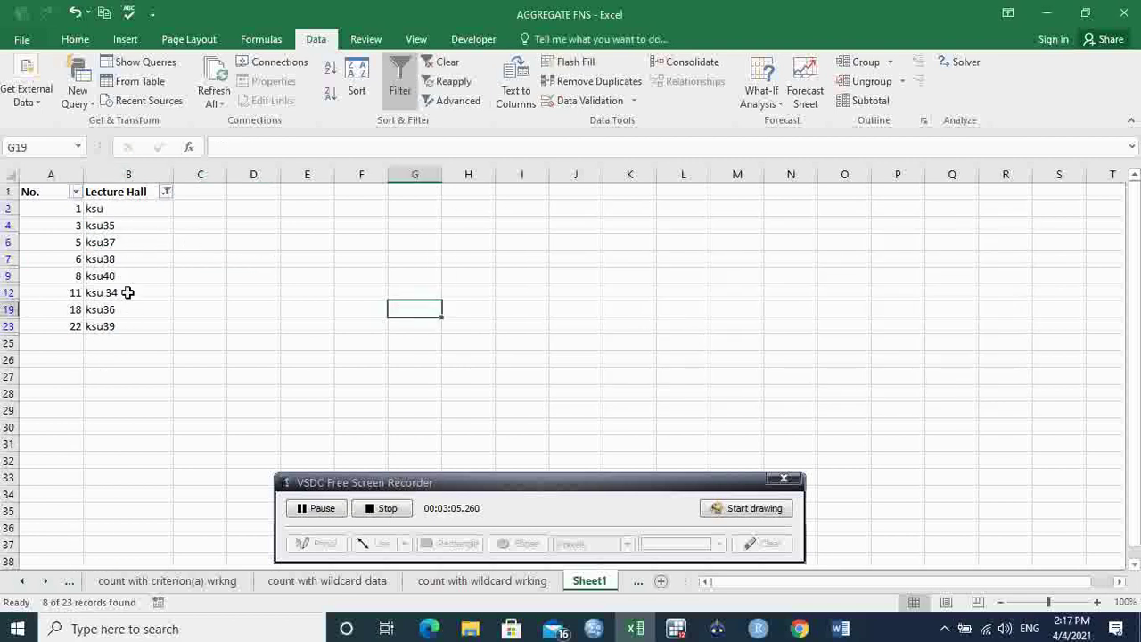
{"action": "left_click", "coordinate": [133, 211]}
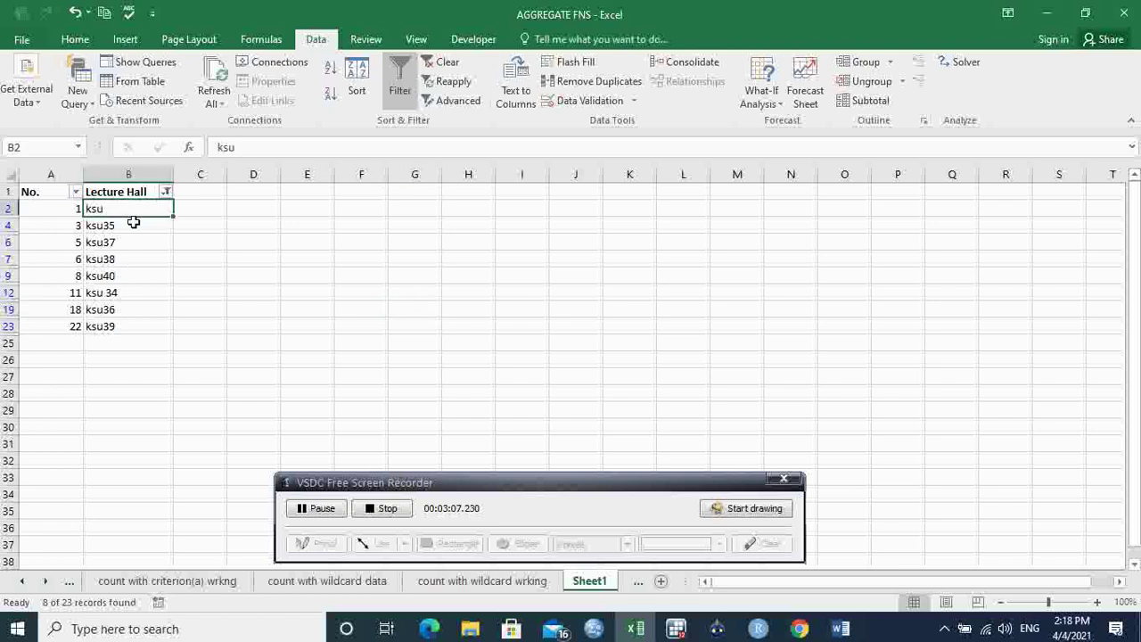
{"action": "left_click", "coordinate": [140, 327]}
{"action": "left_click", "coordinate": [134, 275]}
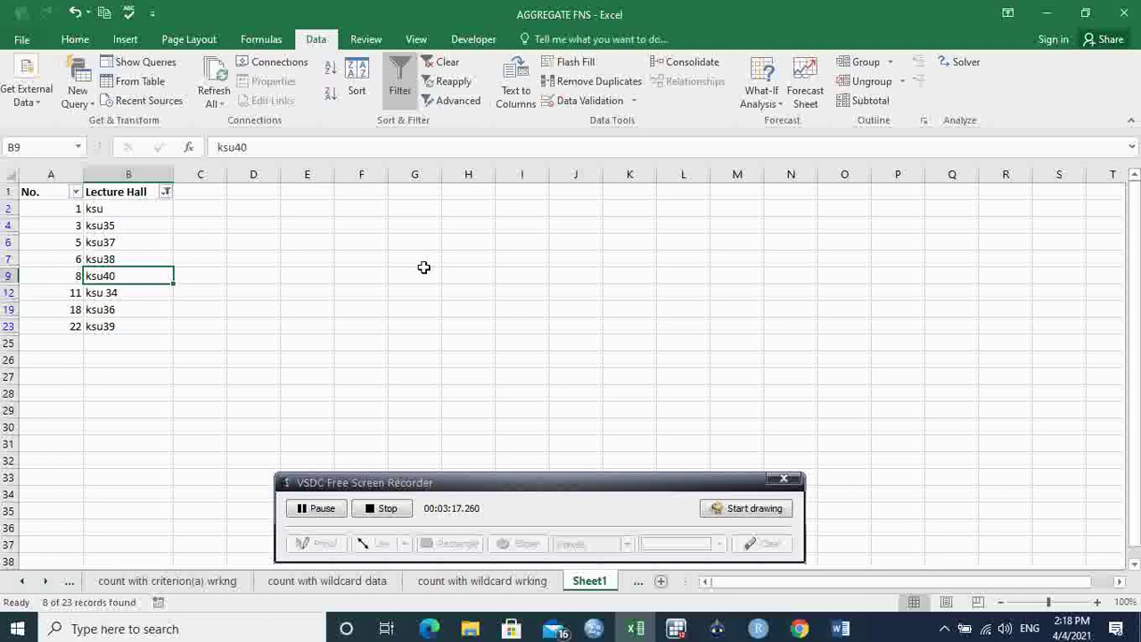
Step: Enter a COUNTA formula in cell F2 that counts the Lecture Hall entries in B2:B23
{"action": "left_click", "coordinate": [363, 214]}
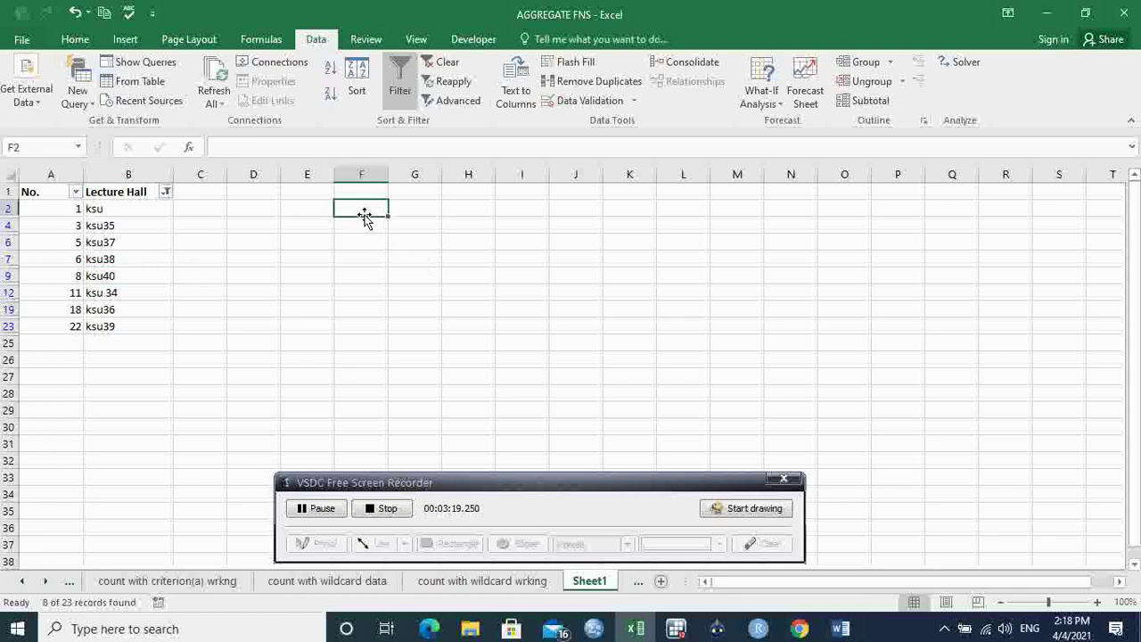
{"action": "type", "text": "="}
{"action": "key", "text": "BackSpace"}
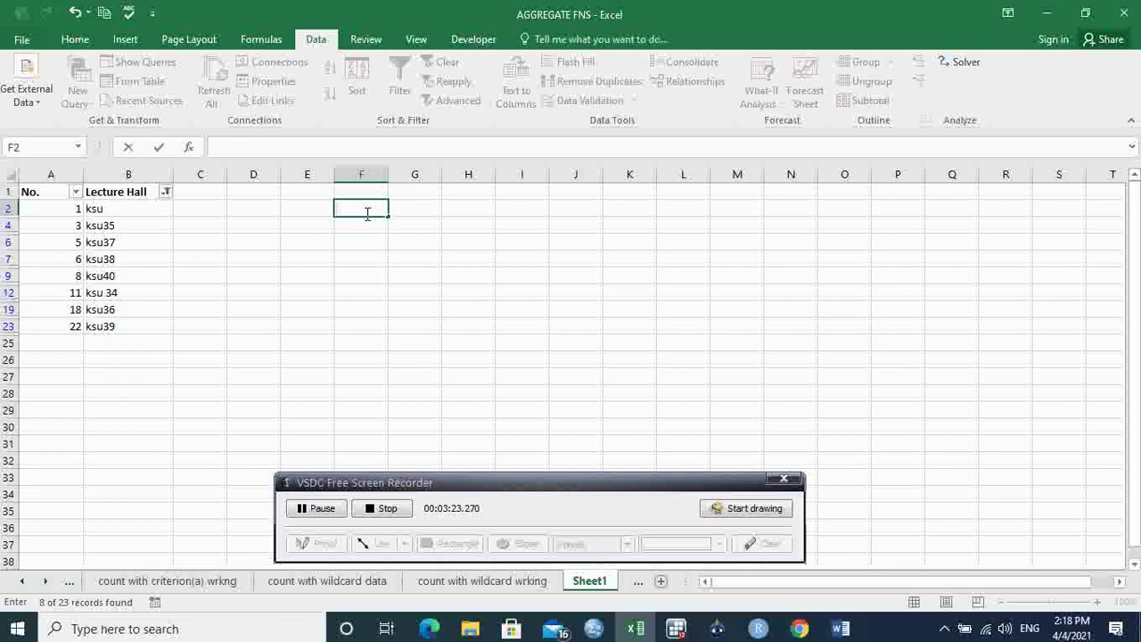
{"action": "type", "text": "=count"}
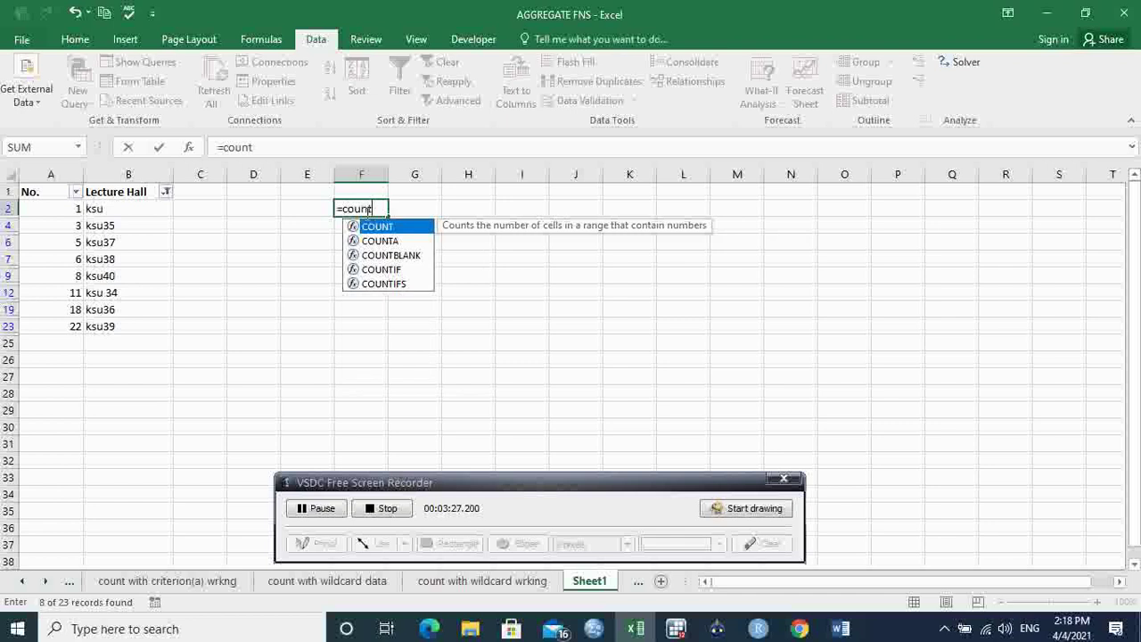
{"action": "key", "text": "Down"}
{"action": "key", "text": "Tab"}
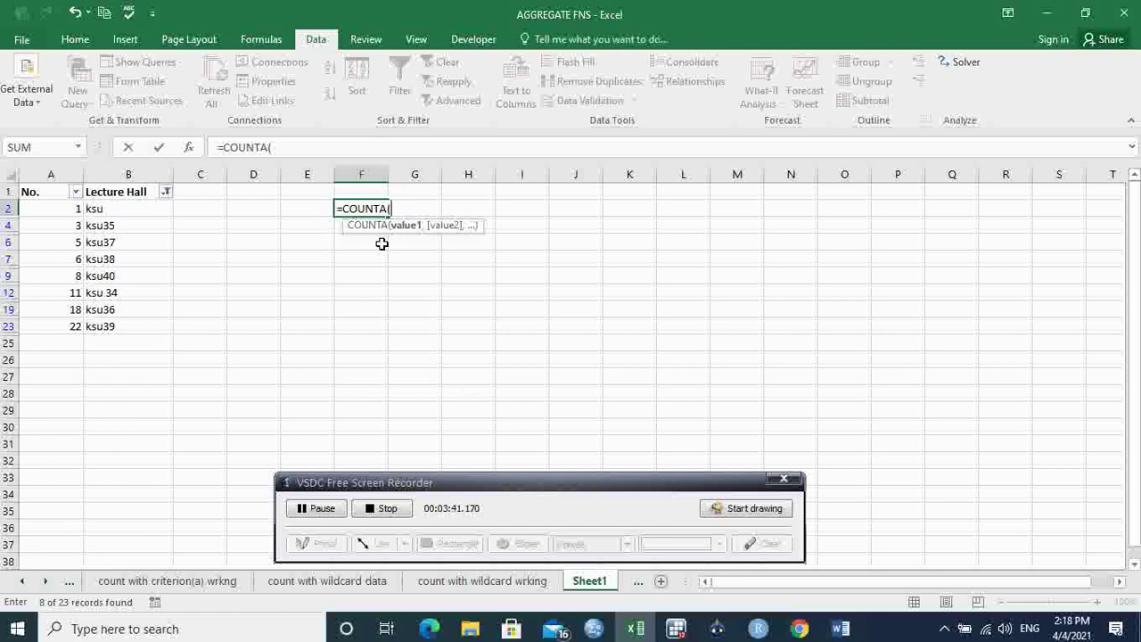
{"action": "left_click", "coordinate": [114, 211]}
{"action": "left_click_drag", "start_coordinate": [118, 225], "coordinate": [127, 326]}
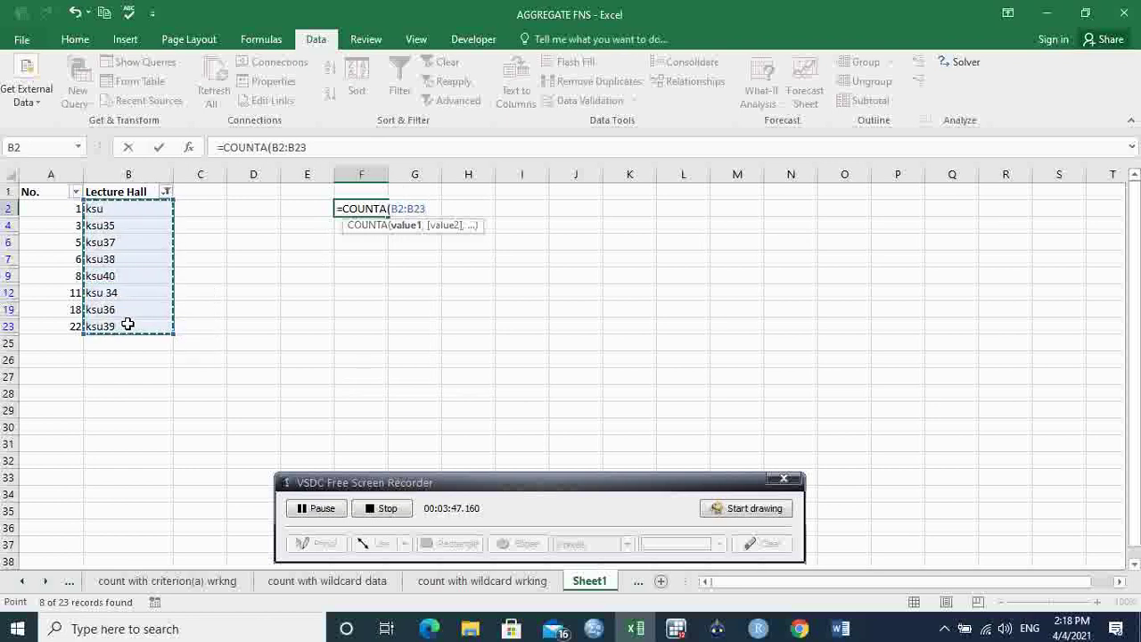
{"action": "key", "text": "Return"}
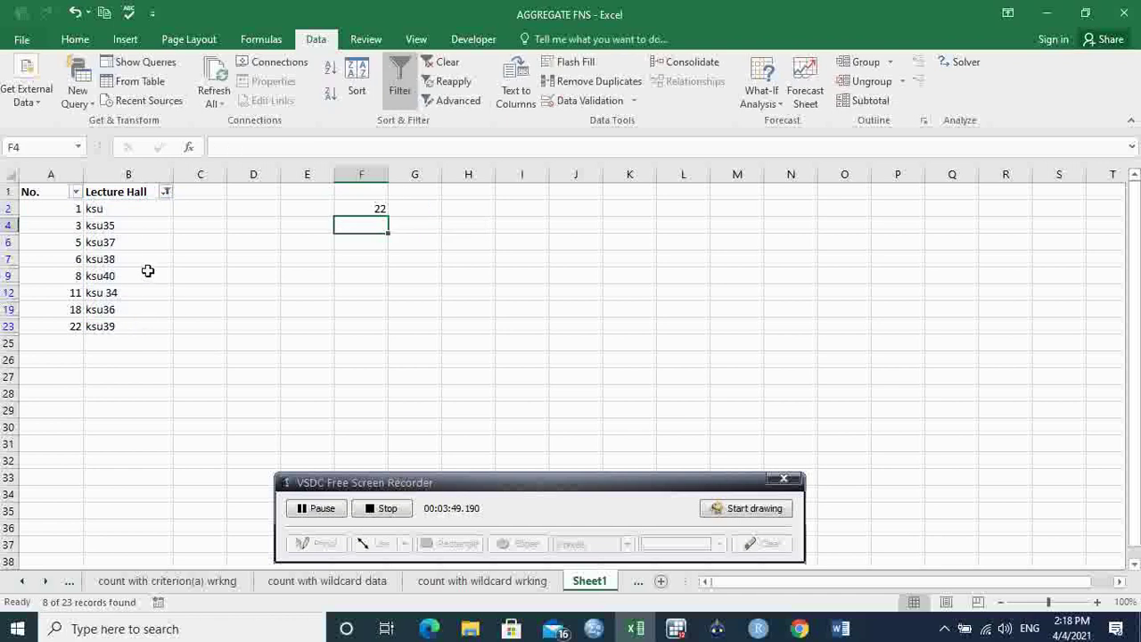
Step: Compare the COUNTA result in F2 with the number of visible filtered ksu entries in the Lecture Hall column
{"action": "left_click", "coordinate": [382, 209]}
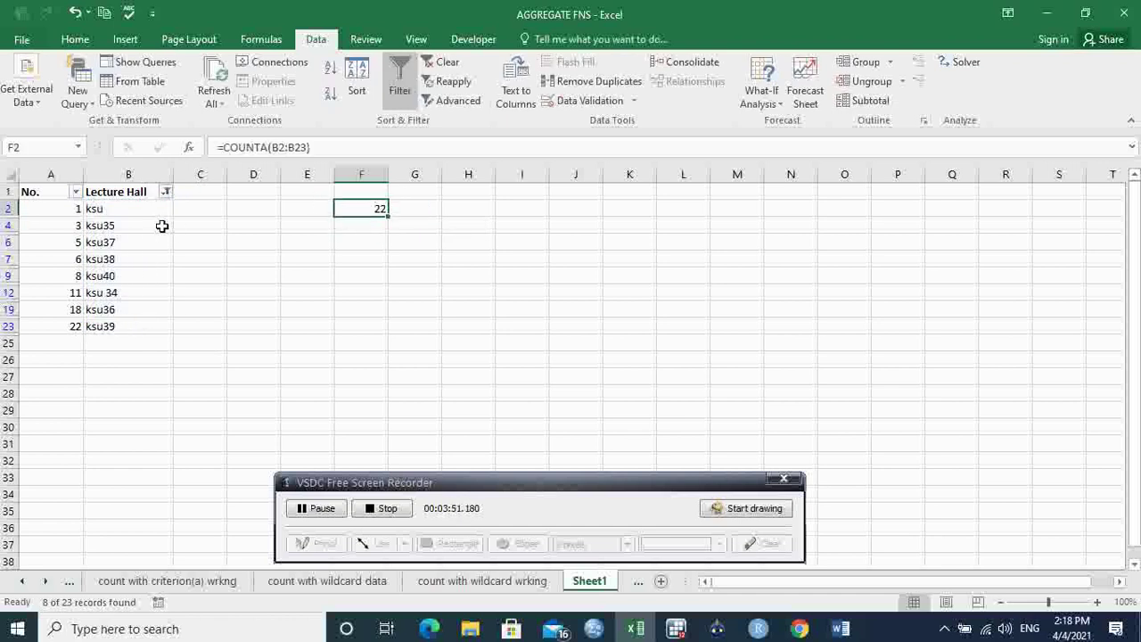
{"action": "left_click_drag", "start_coordinate": [148, 211], "coordinate": [149, 324]}
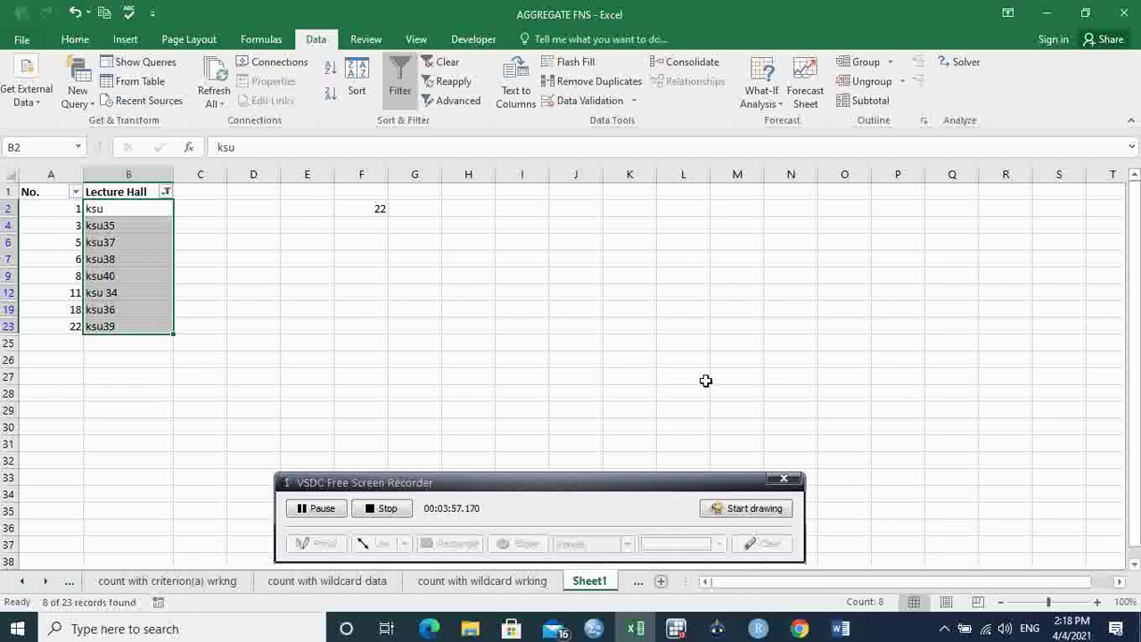
{"action": "left_click", "coordinate": [370, 207]}
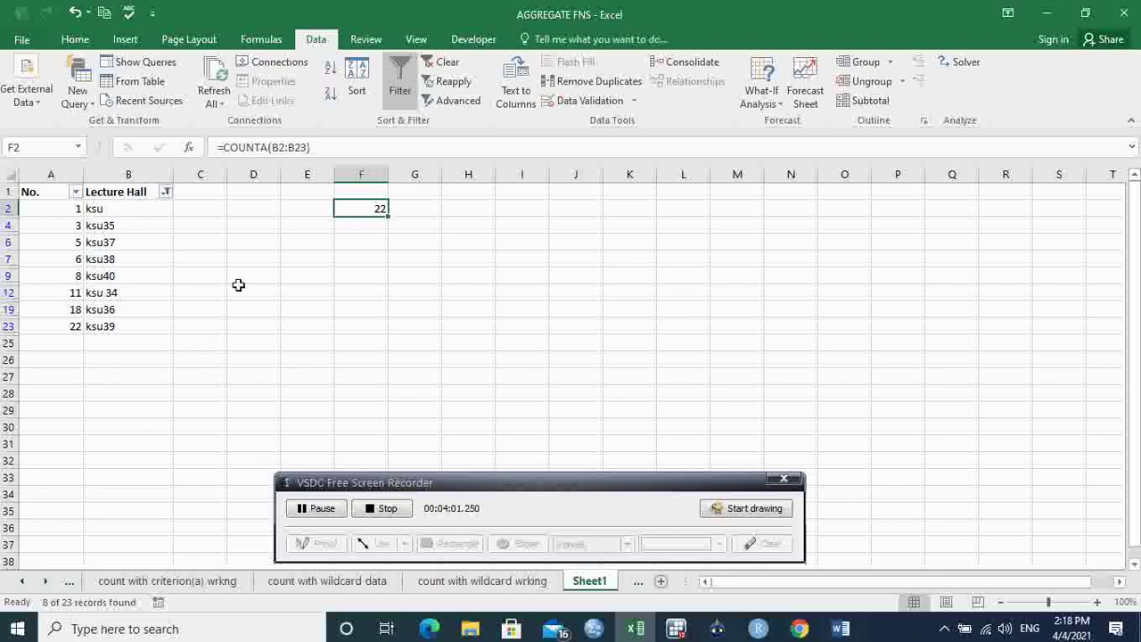
{"action": "left_click", "coordinate": [158, 214]}
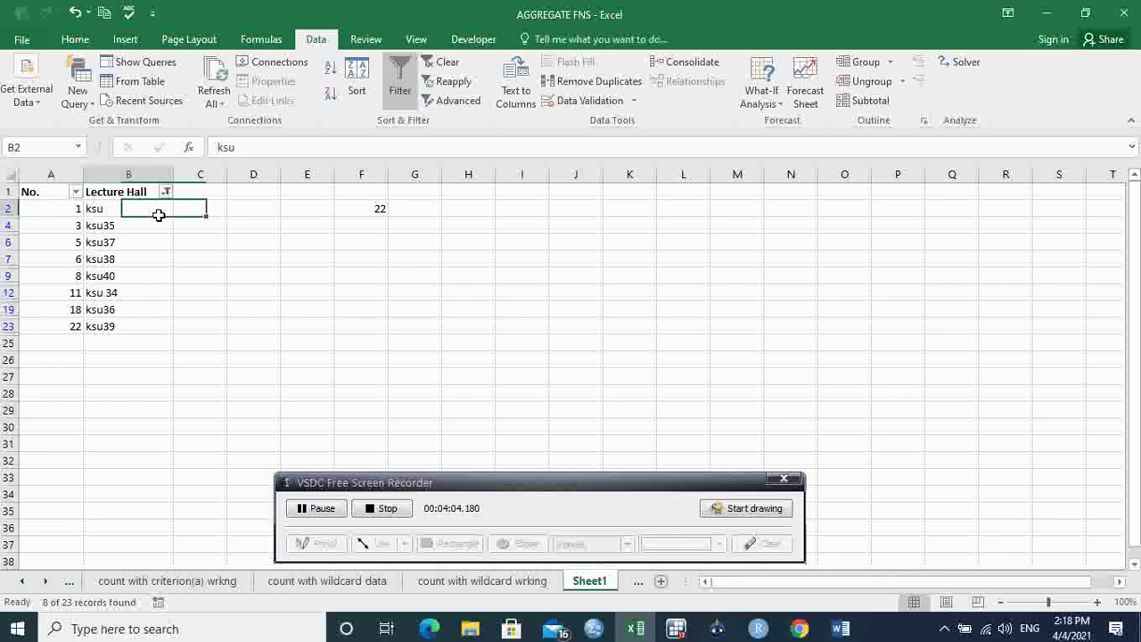
{"action": "left_click", "coordinate": [144, 328]}
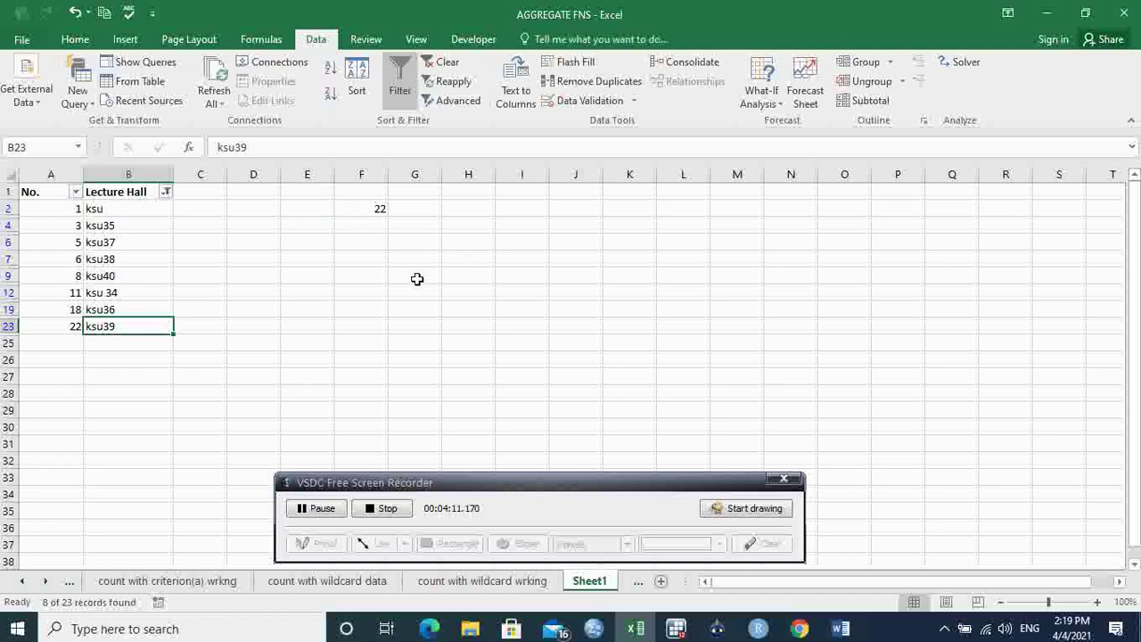
Step: Start a SUBTOTAL formula in cell F6 using function number 103 (COUNTA)
{"action": "left_click", "coordinate": [370, 245]}
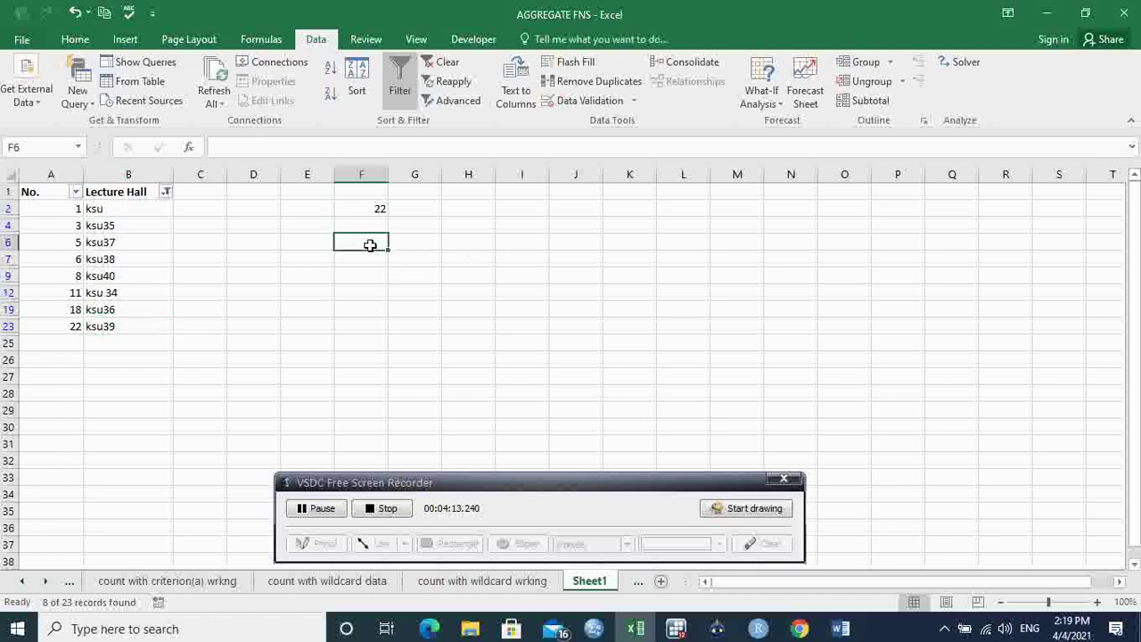
{"action": "type", "text": "="}
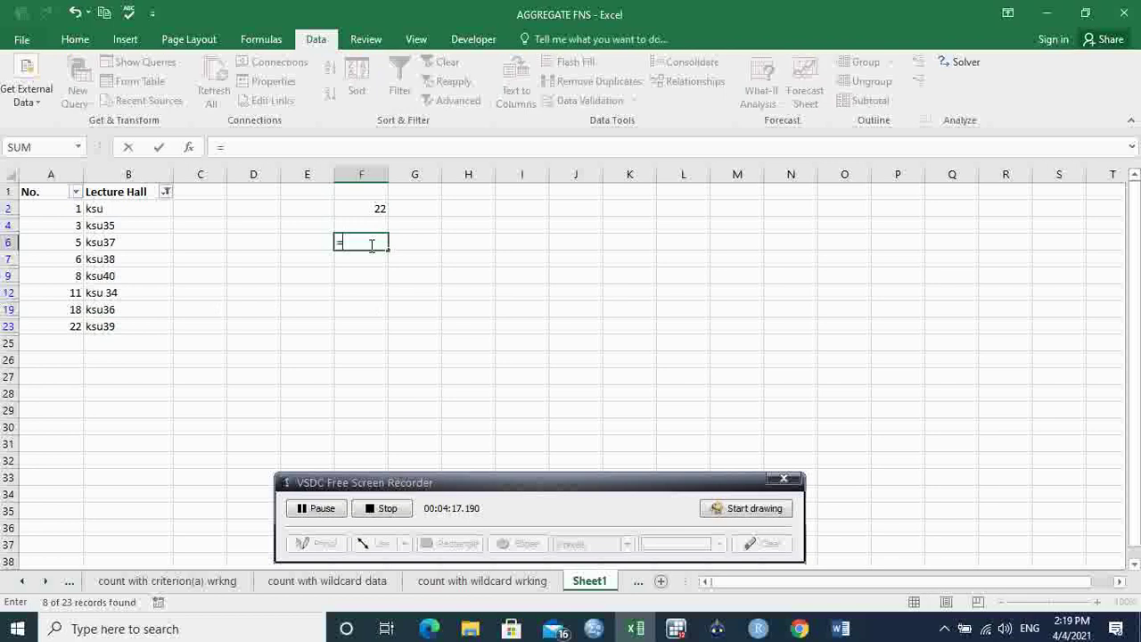
{"action": "type", "text": "su"}
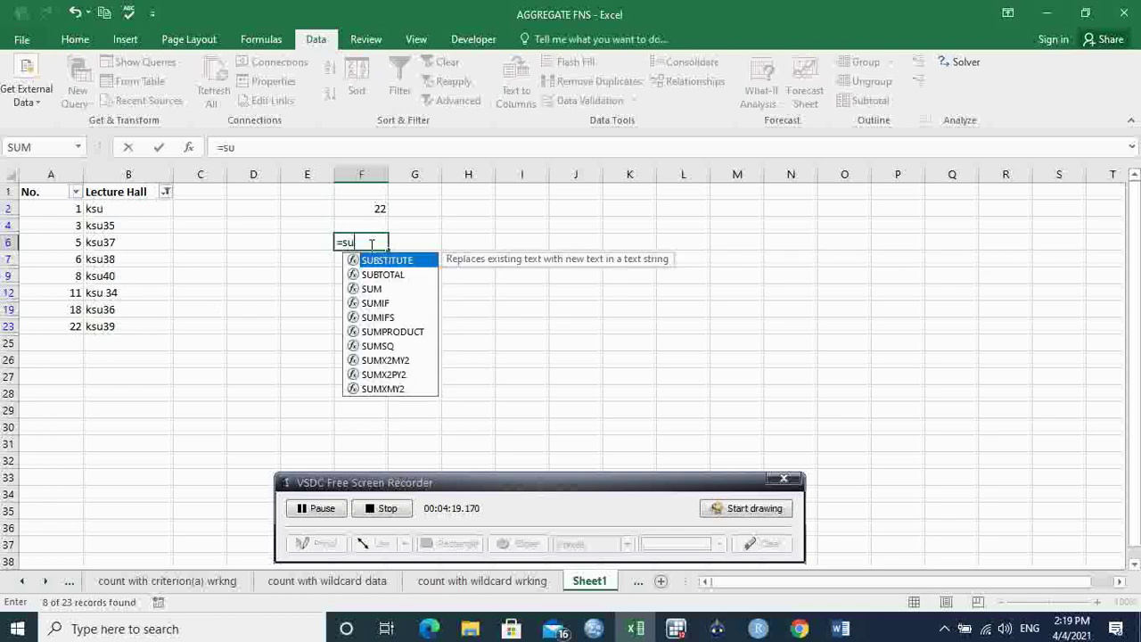
{"action": "key", "text": "Down"}
{"action": "key", "text": "Tab"}
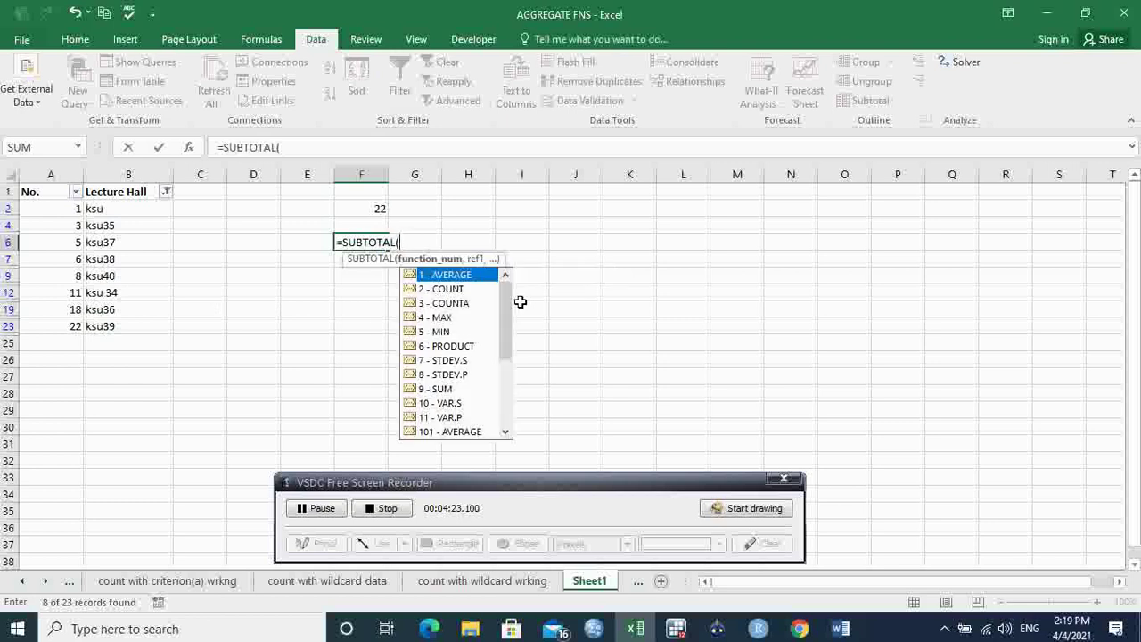
{"action": "left_click_drag", "start_coordinate": [508, 307], "coordinate": [509, 298]}
{"action": "mouse_move", "coordinate": [513, 337]}
{"action": "left_mouse_down"}
{"action": "mouse_move", "coordinate": [517, 357]}
{"action": "mouse_move", "coordinate": [512, 318]}
{"action": "left_mouse_up"}
{"action": "left_click_drag", "start_coordinate": [512, 312], "coordinate": [515, 351]}
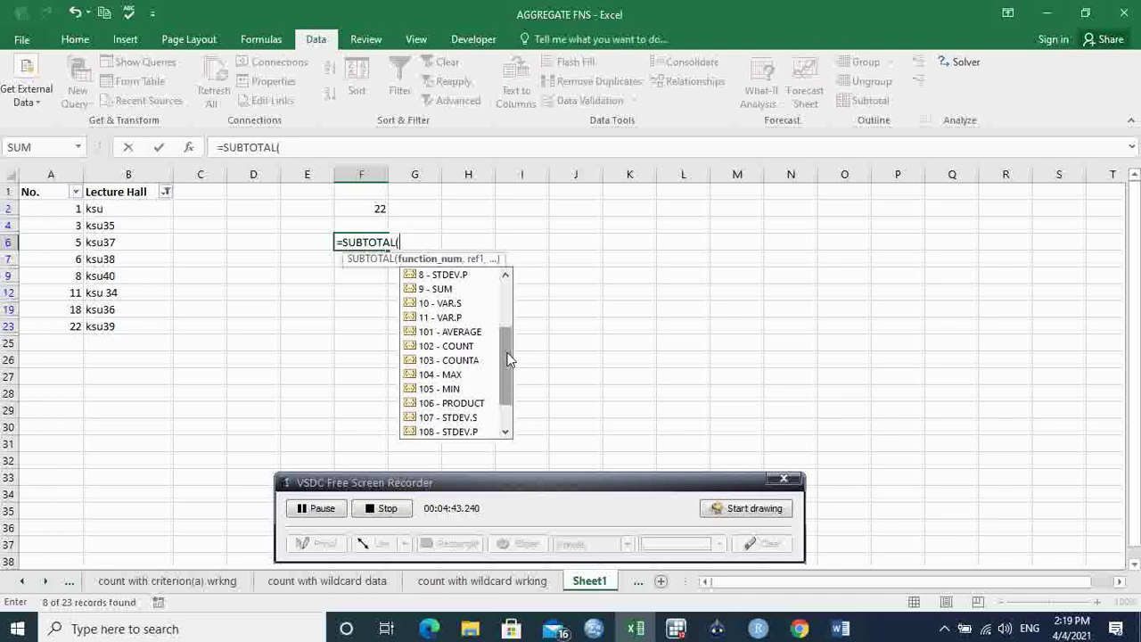
{"action": "left_click", "coordinate": [461, 362]}
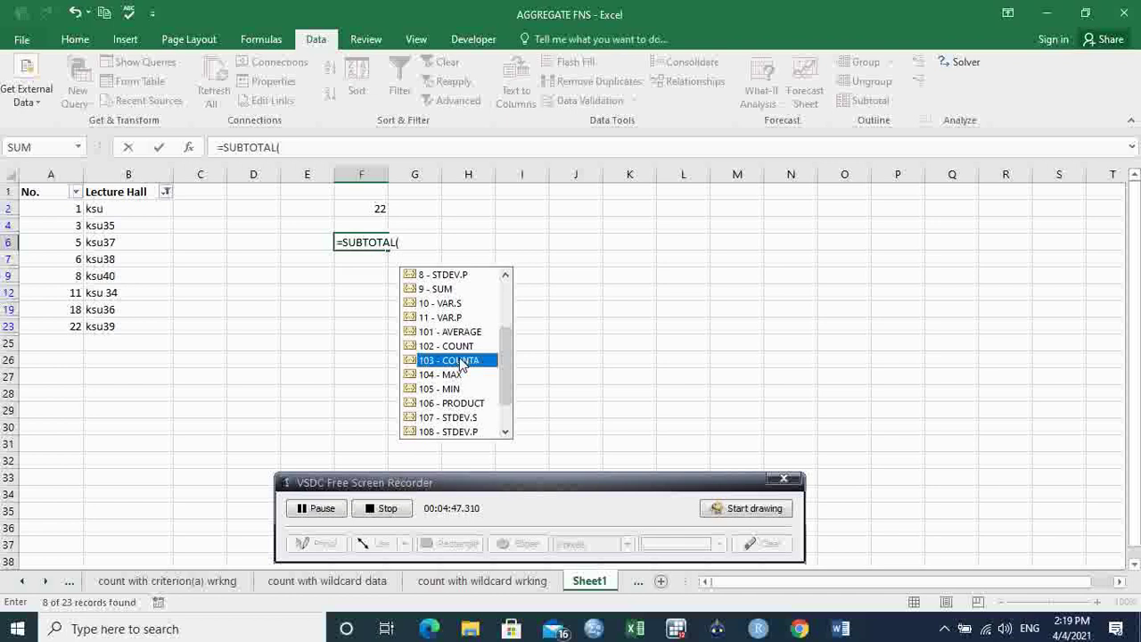
{"action": "double_click", "coordinate": [461, 362]}
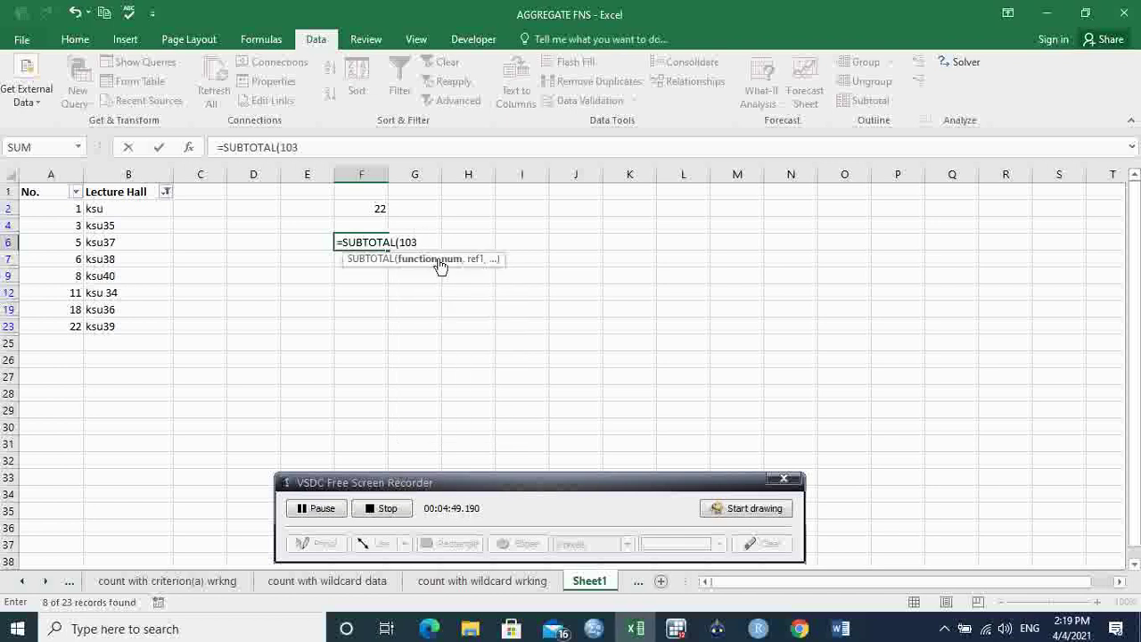
Step: Complete the SUBTOTAL formula in F6 with the absolute Lecture Hall range $B$2:$B$23
{"action": "type", "text": ","}
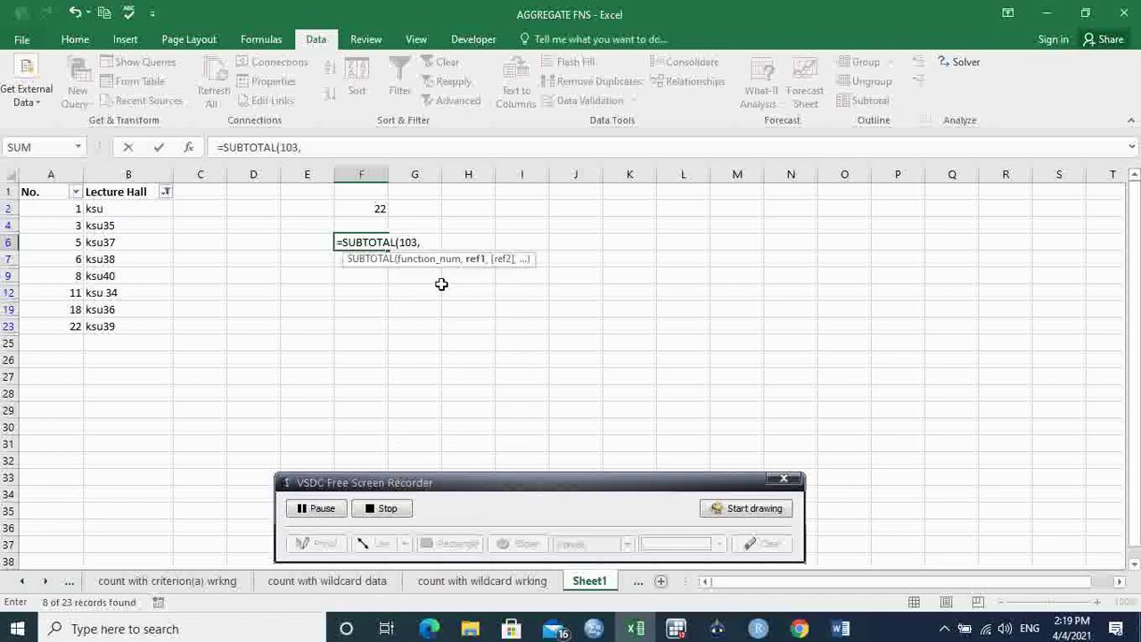
{"action": "left_click_drag", "start_coordinate": [131, 216], "coordinate": [138, 326]}
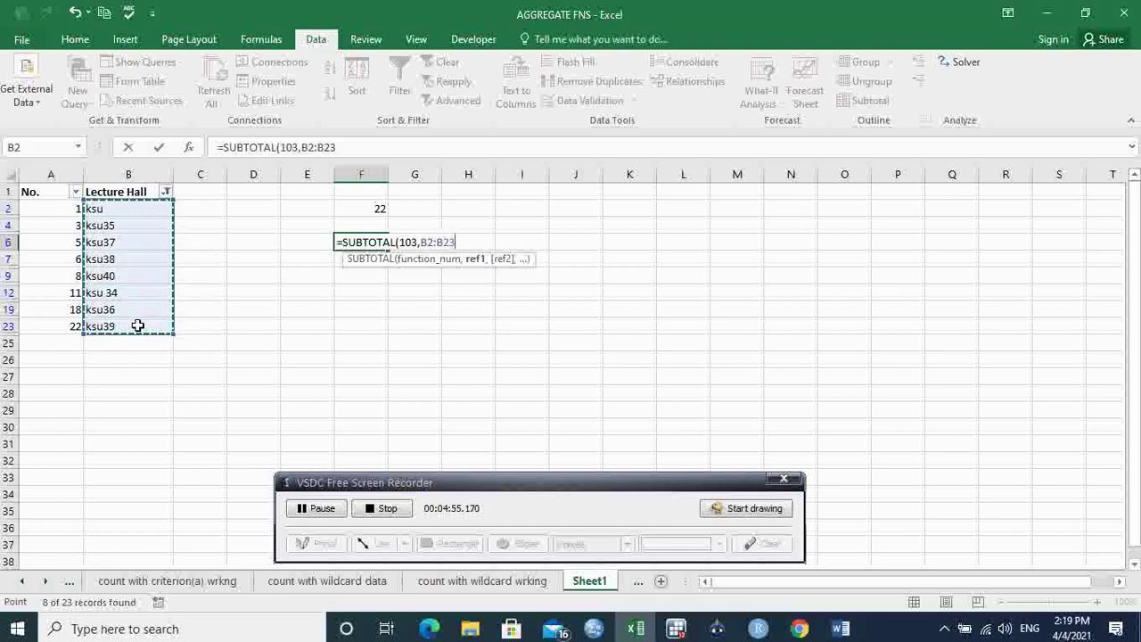
{"action": "key", "text": "F4"}
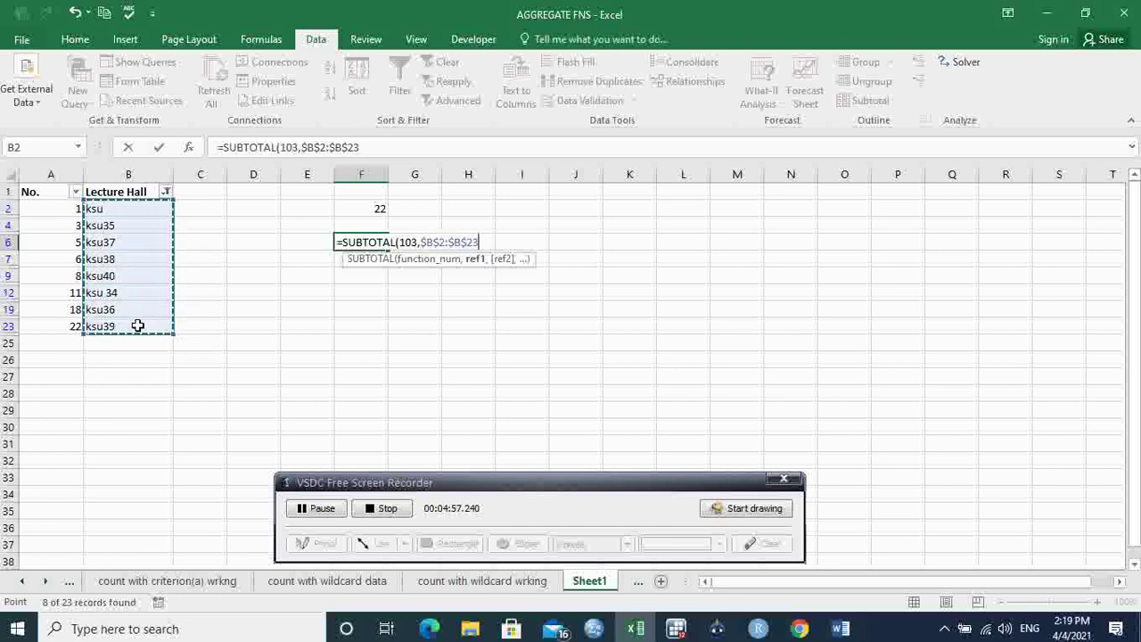
{"action": "type", "text": ")"}
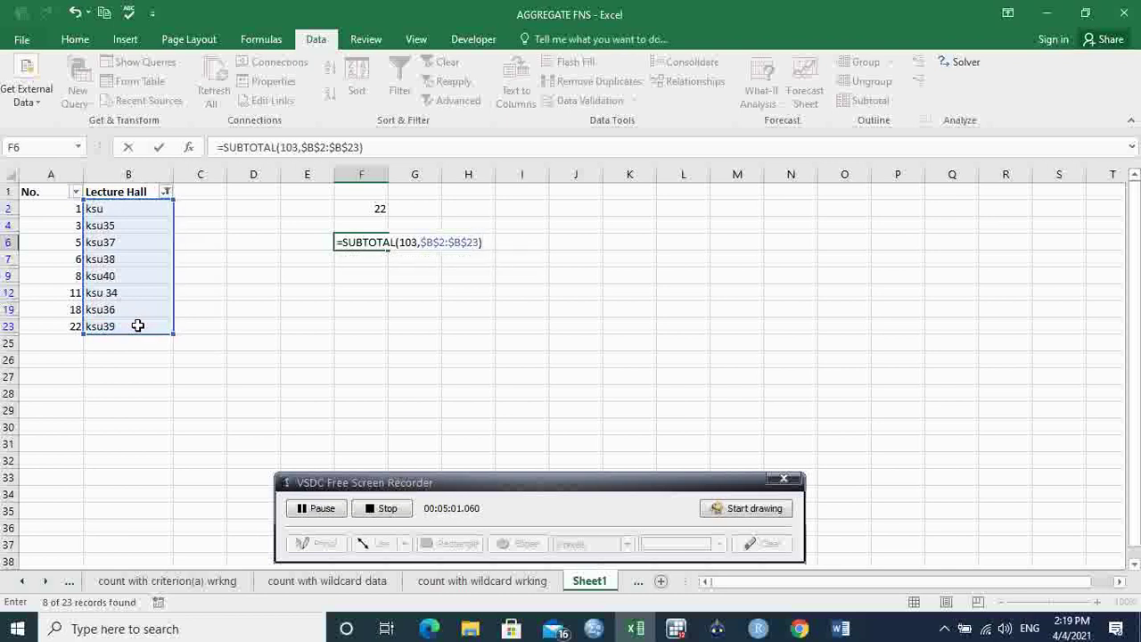
{"action": "key", "text": "Return"}
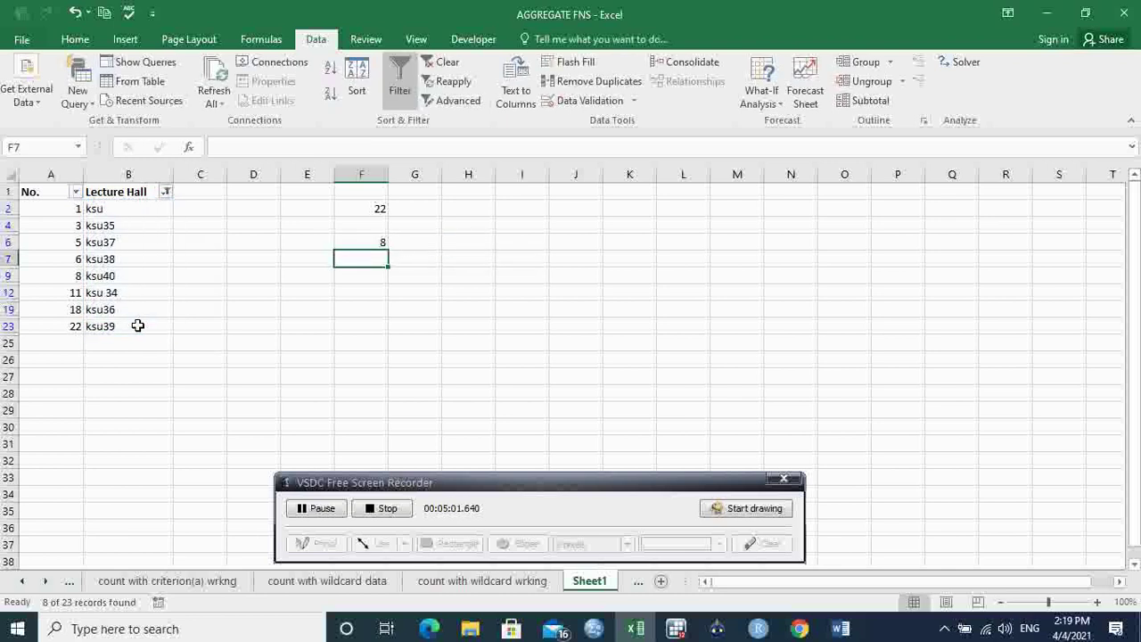
Step: Compare the COUNTA formula in F2 and the SUBTOTAL formula in F6 against the visible ksu entries
{"action": "left_click", "coordinate": [378, 242]}
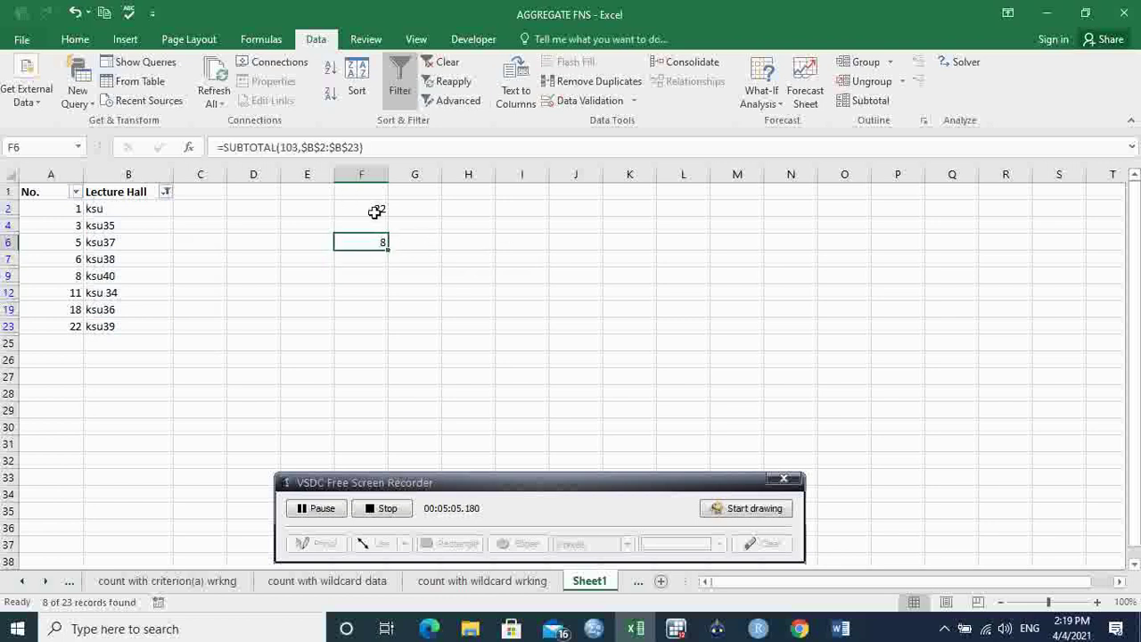
{"action": "left_click", "coordinate": [376, 212]}
{"action": "left_click", "coordinate": [373, 244]}
{"action": "left_click", "coordinate": [375, 207]}
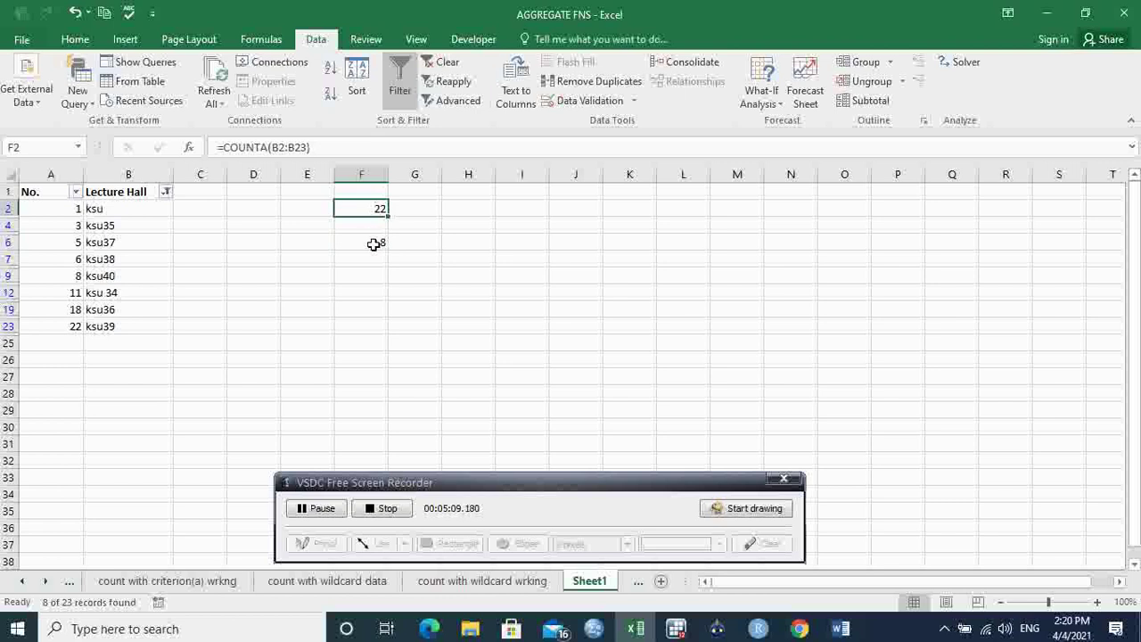
{"action": "left_click", "coordinate": [373, 245]}
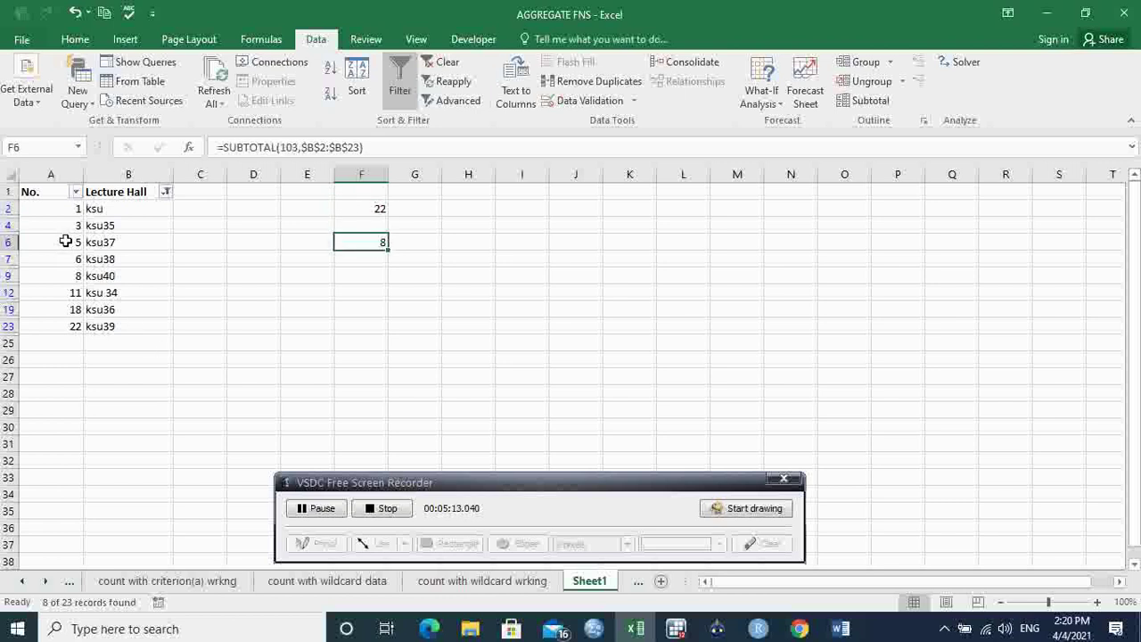
{"action": "left_click", "coordinate": [112, 212]}
{"action": "left_click_drag", "start_coordinate": [112, 211], "coordinate": [143, 322]}
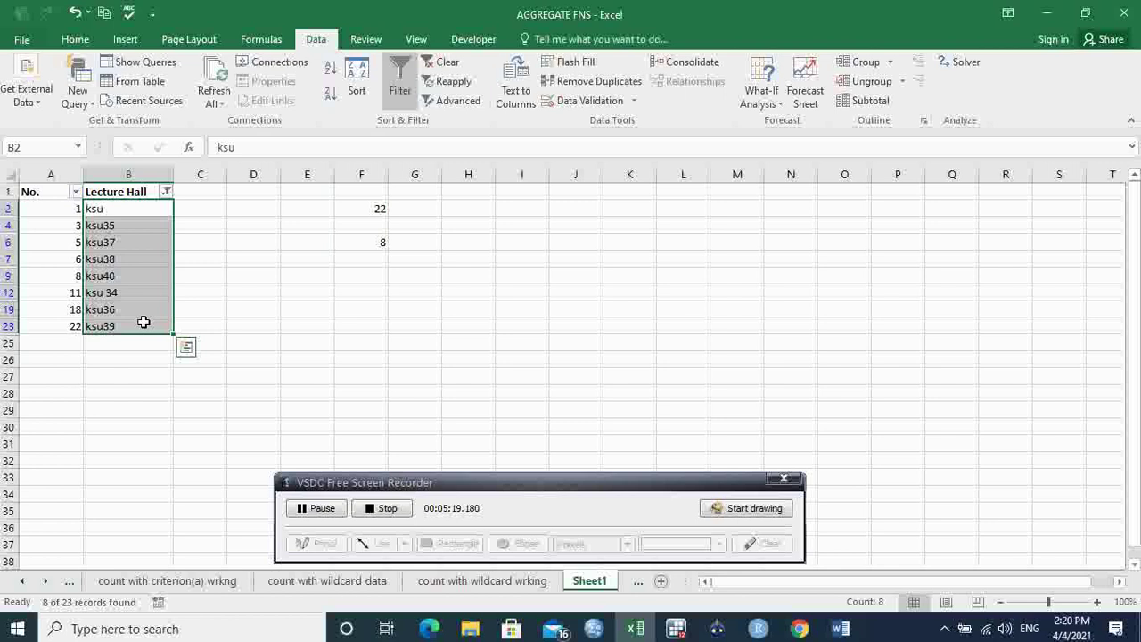